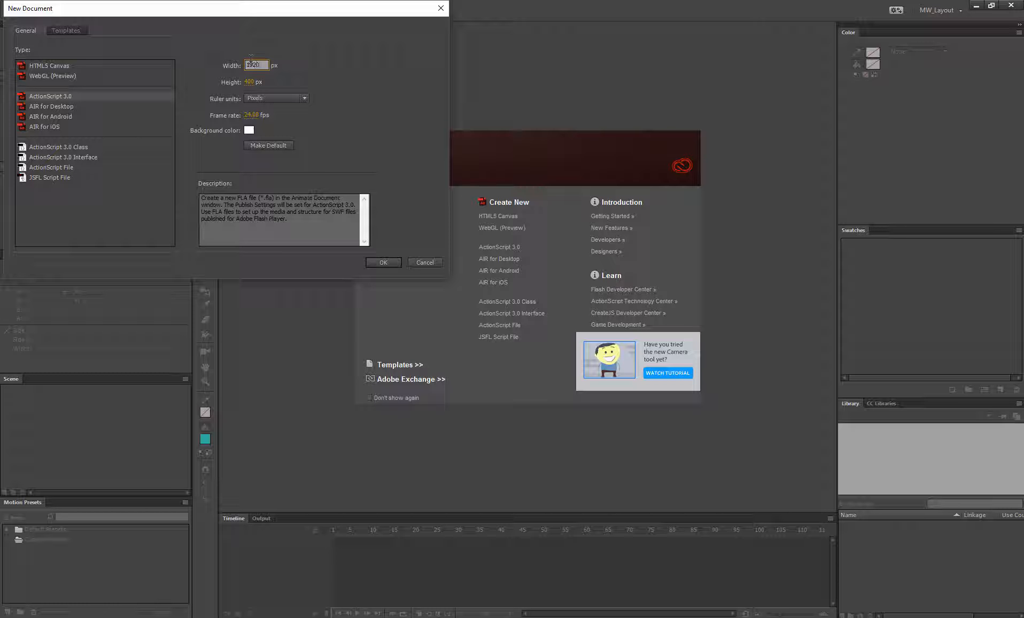
Step: Create a new ActionScript 3.0 document sized 1920 by 1080 px
key(Tab)
text(1080)
click(383, 262)
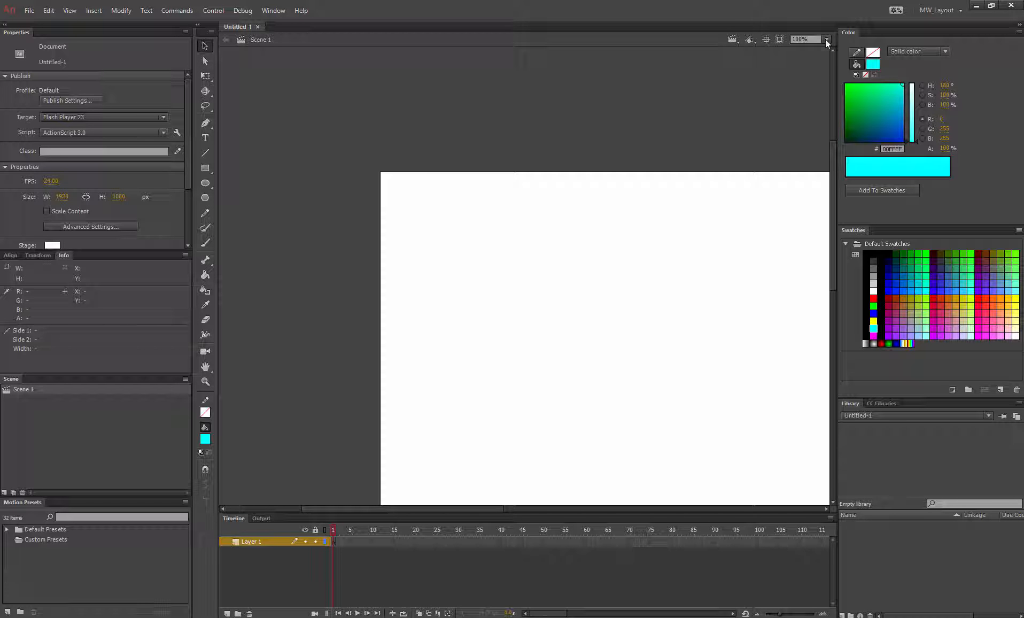
Step: Draw a cyan rectangle primitive with corner radius about 60.75, roughly 476 by 262 px, on the stage
click(824, 39)
click(822, 51)
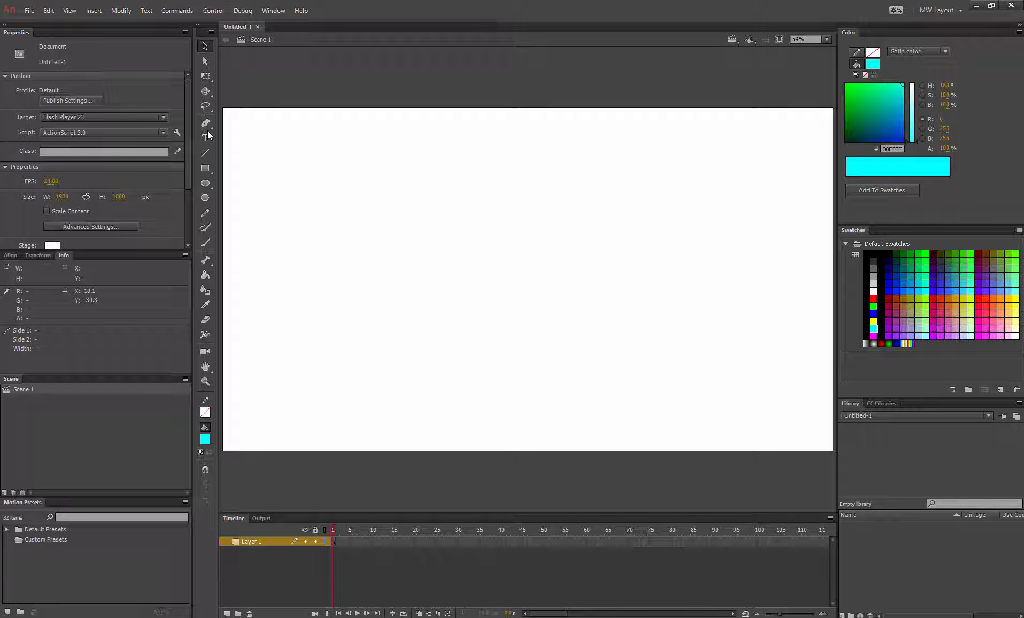
click(205, 169)
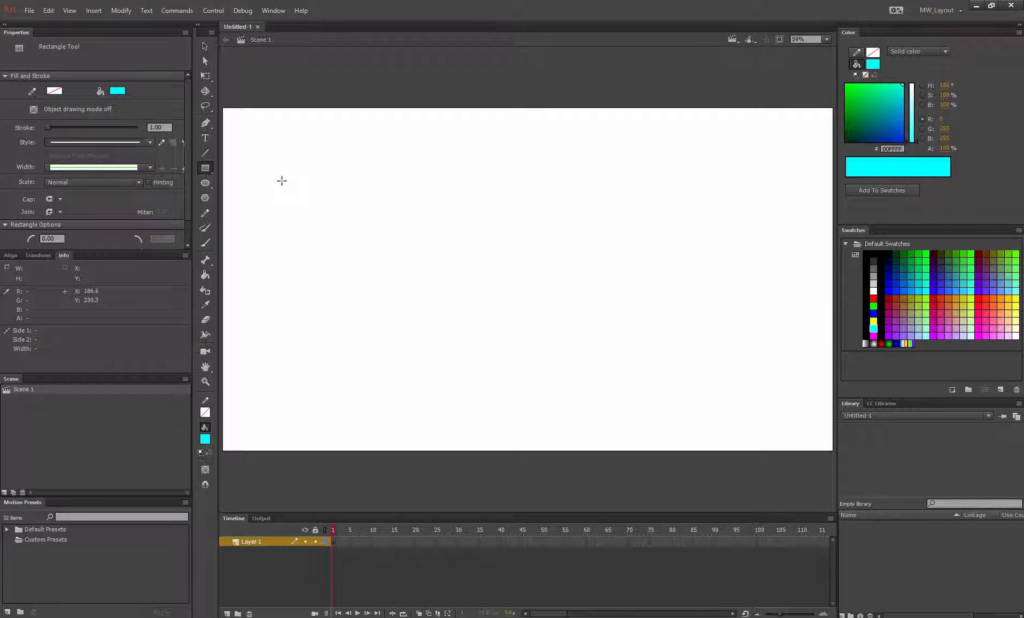
click(205, 168)
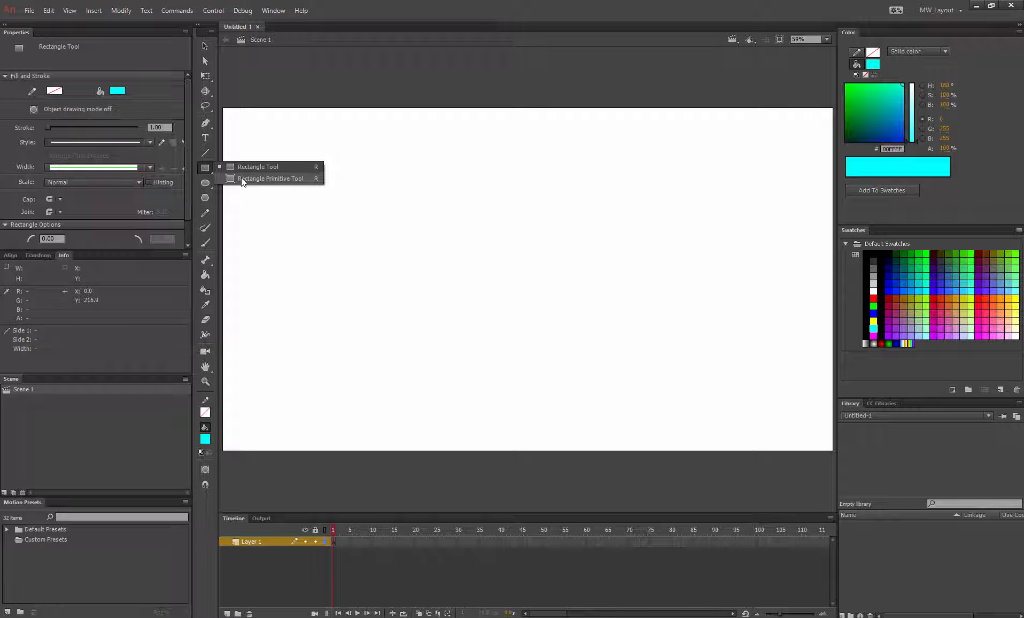
click(241, 178)
drag(101, 251, 100, 322)
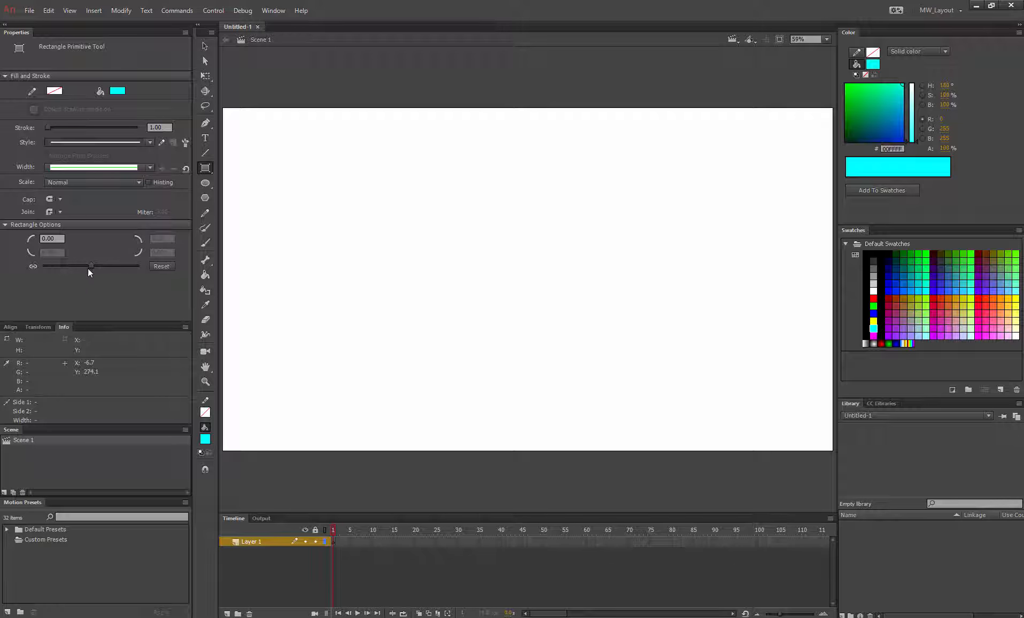
drag(91, 266, 120, 264)
mouse_move(296, 184)
mouse_down()
mouse_move(387, 238)
mouse_move(422, 238)
mouse_move(448, 268)
mouse_up()
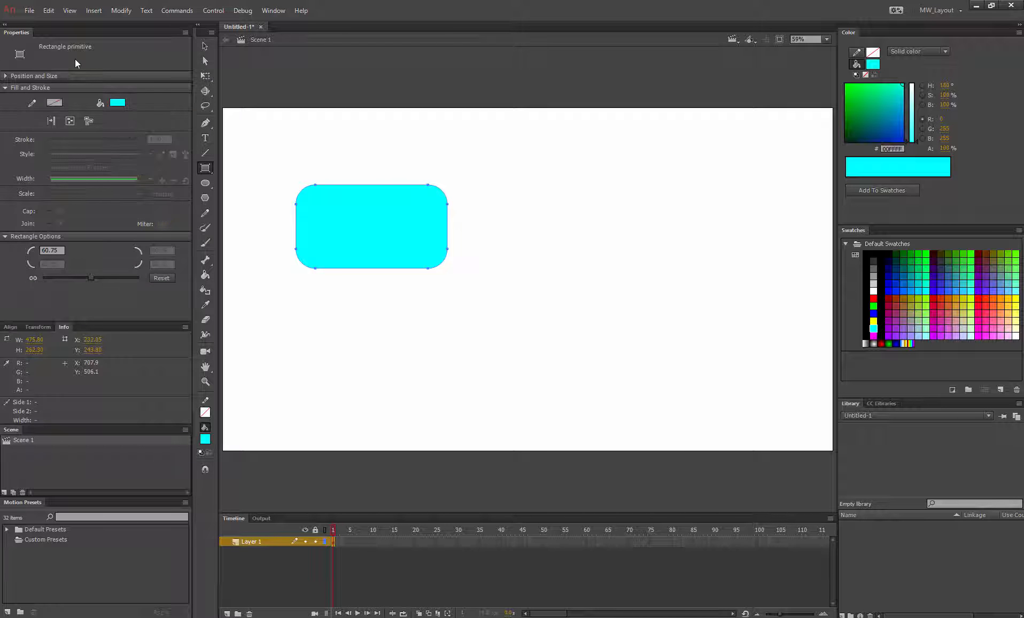
Step: Paste a duplicate of the rounded rectangle and move the copy to the right of the original
click(206, 45)
click(322, 127)
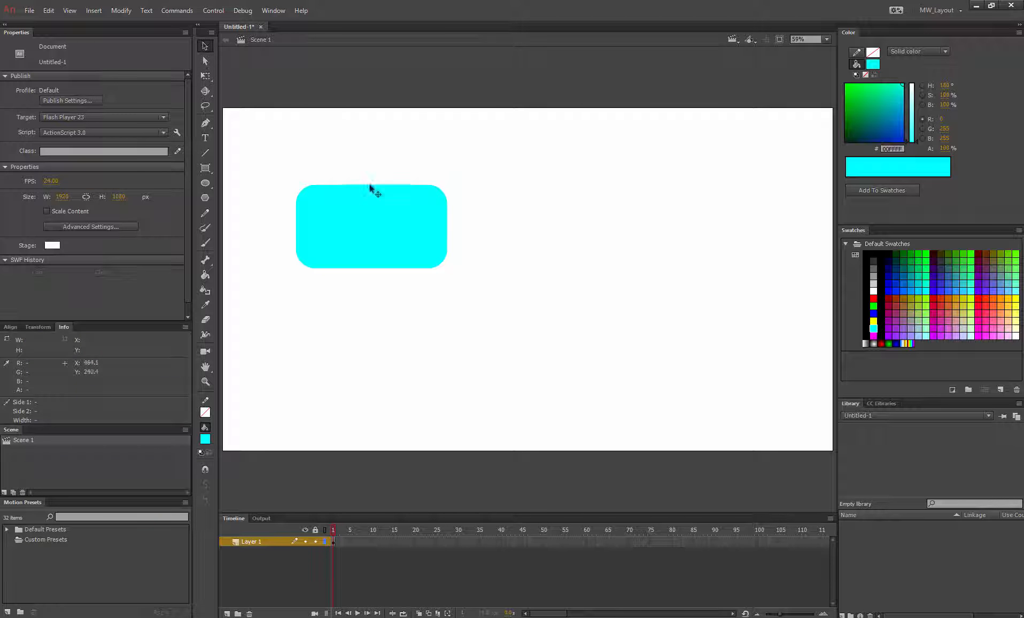
click(373, 229)
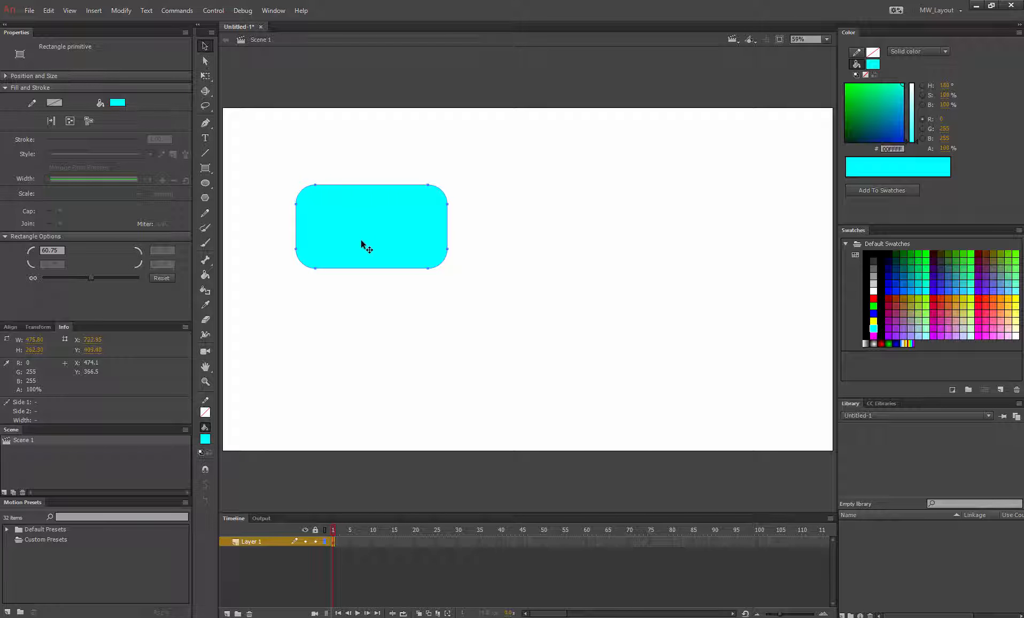
key(ctrl+v)
drag(489, 265, 543, 213)
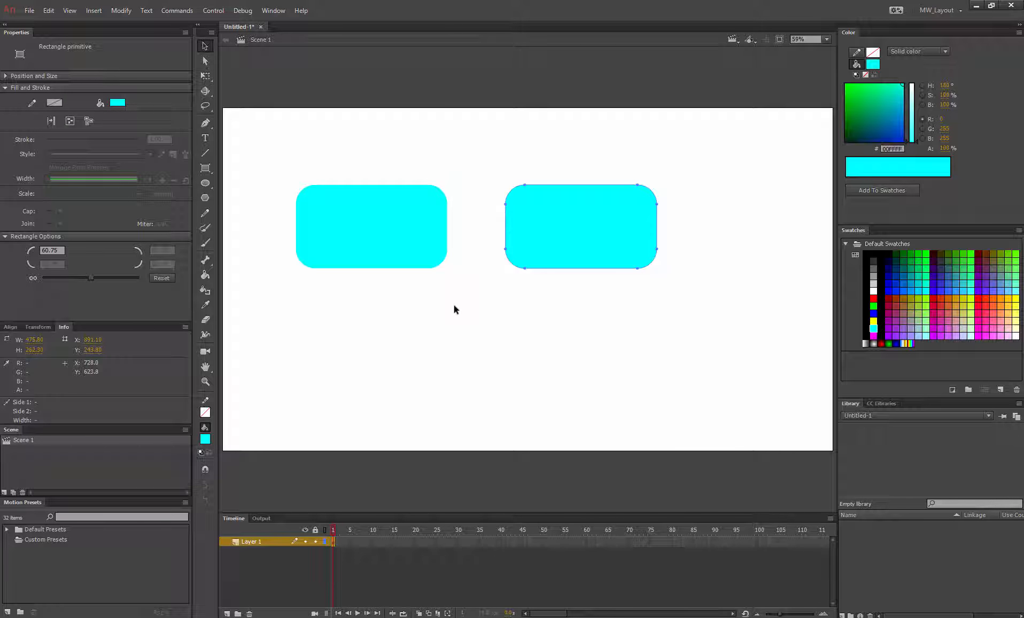
Step: Change the second rectangle's fill colour to dark red #660000
click(454, 305)
click(422, 232)
click(571, 208)
click(204, 439)
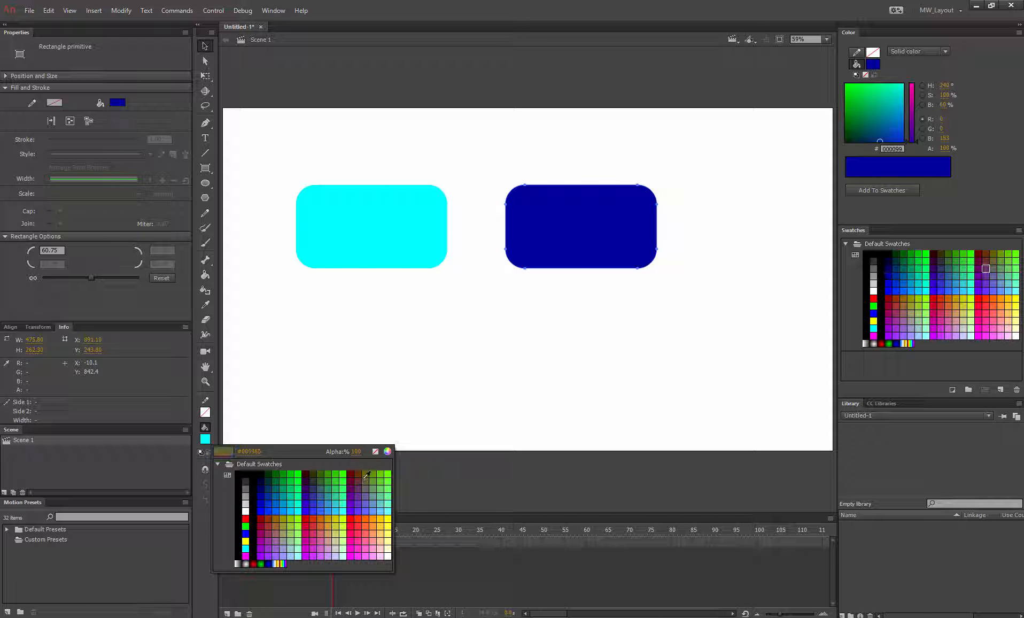
click(350, 474)
click(334, 387)
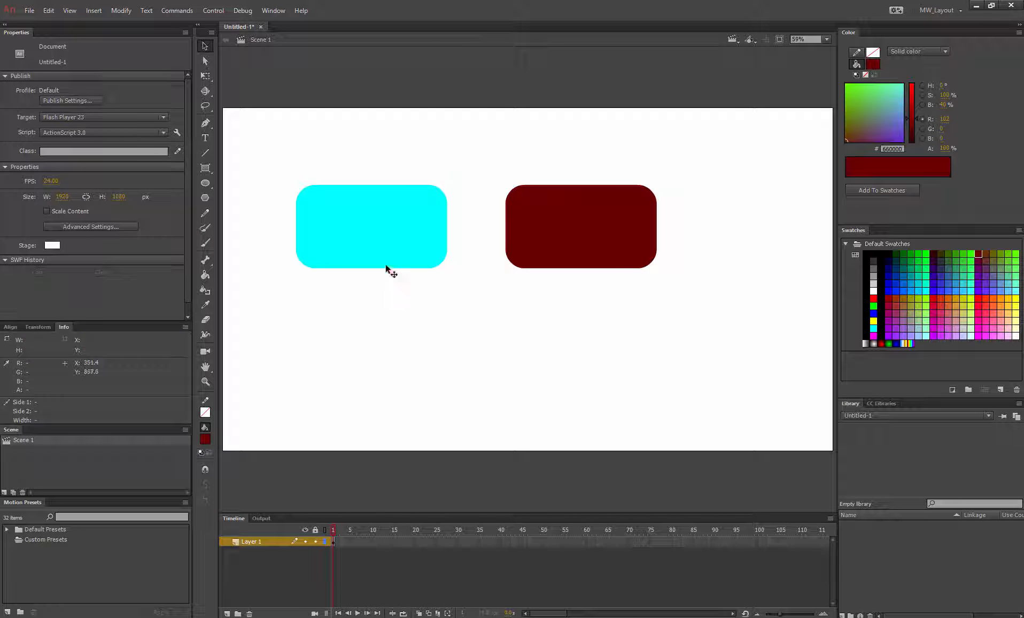
click(383, 218)
click(578, 224)
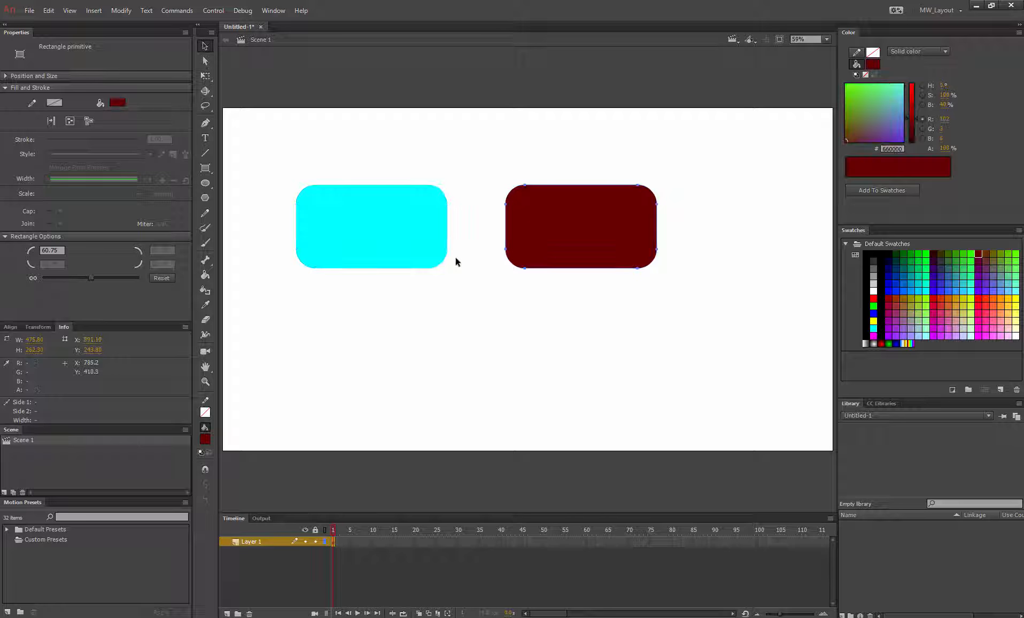
click(451, 321)
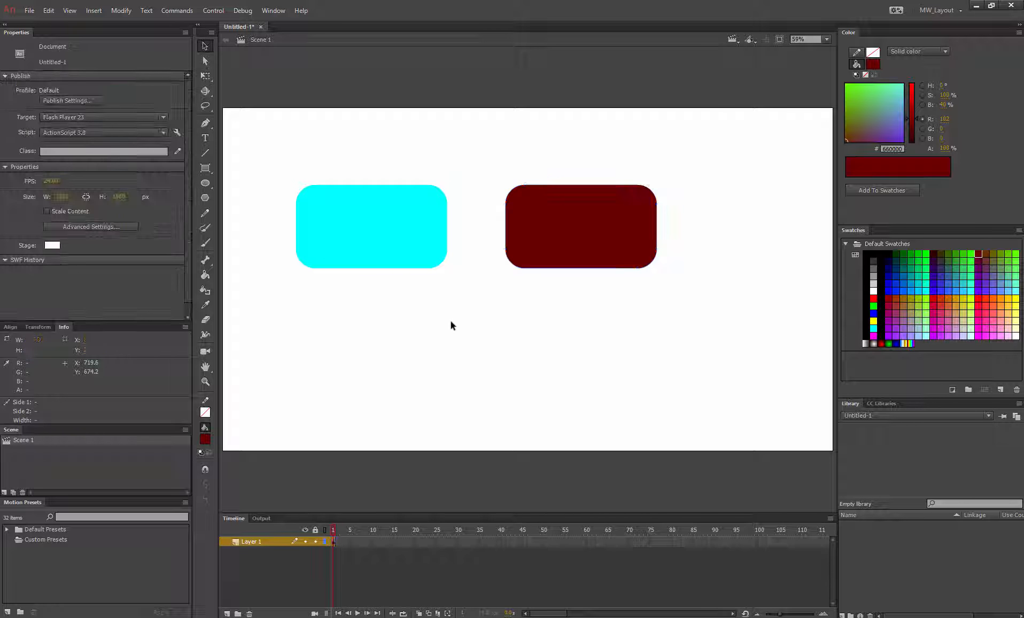
Step: Convert the cyan rectangle into a Button symbol named home
click(334, 231)
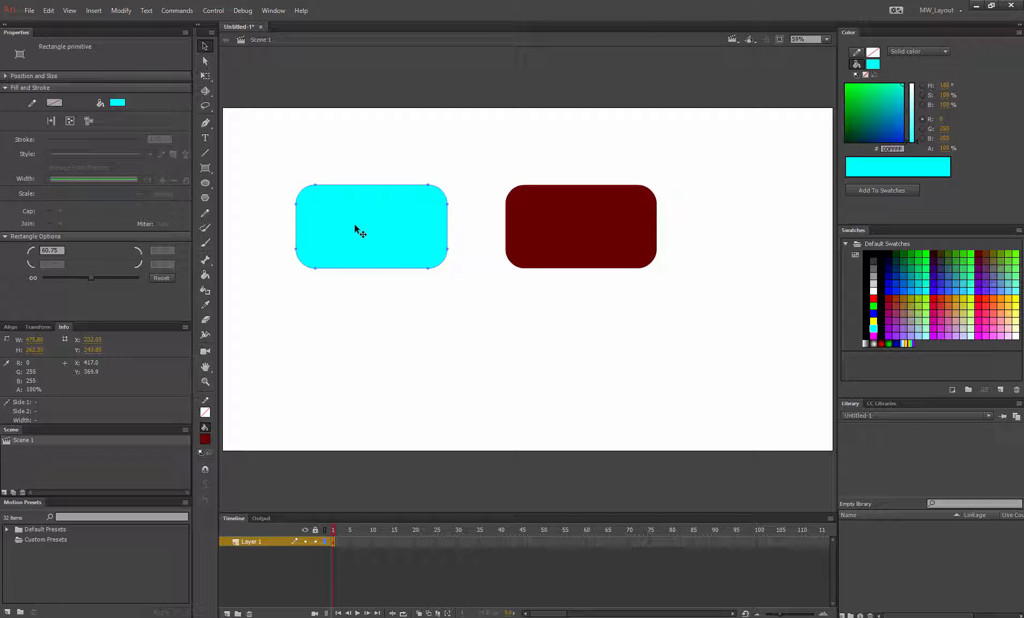
right_click(356, 230)
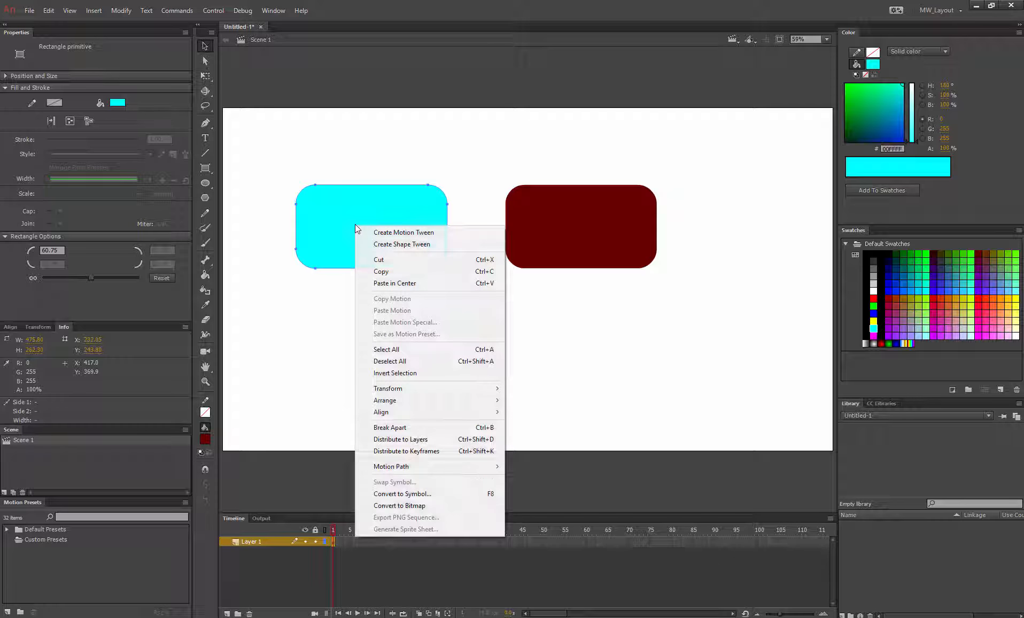
click(438, 494)
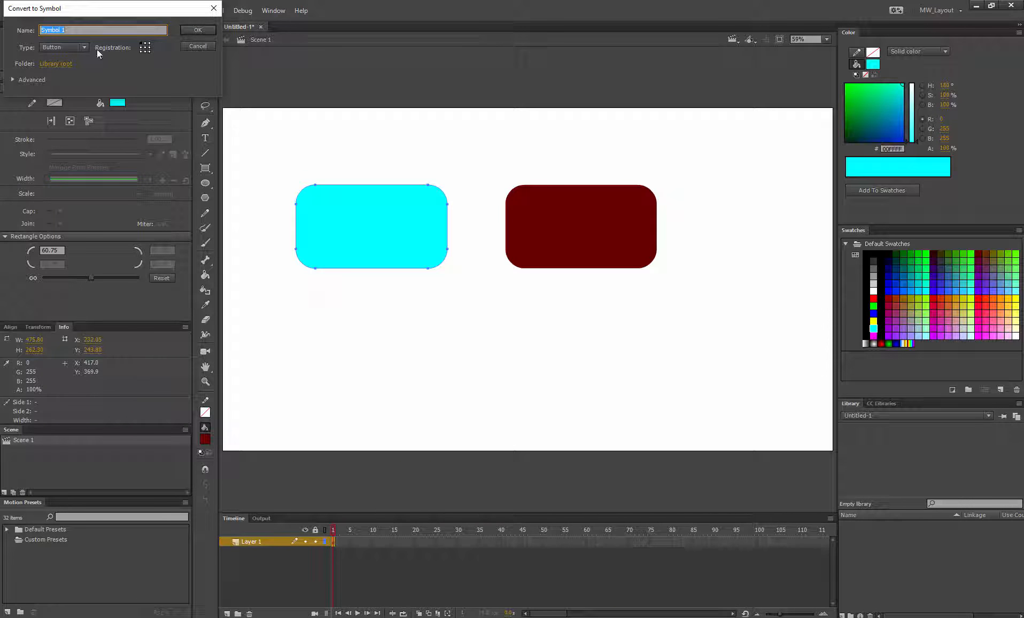
click(83, 46)
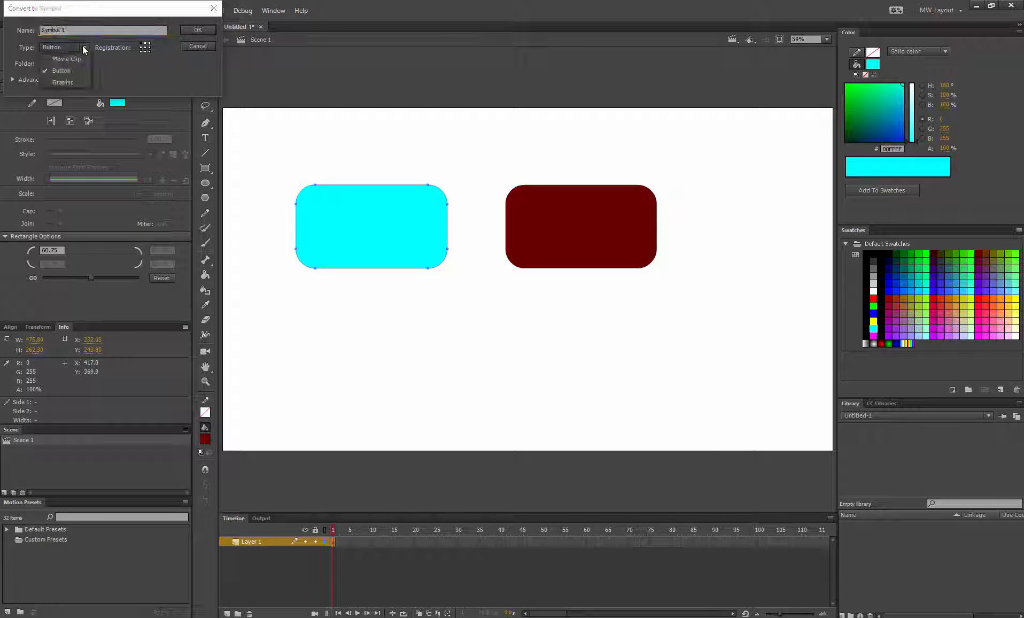
click(64, 72)
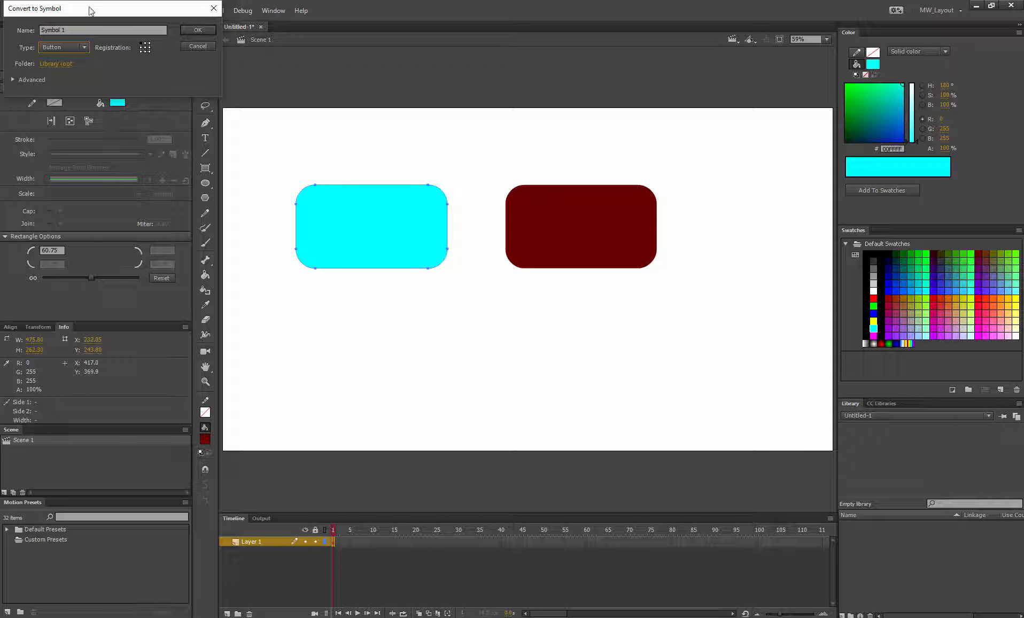
click(82, 29)
double_click(83, 29)
text(home)
click(199, 30)
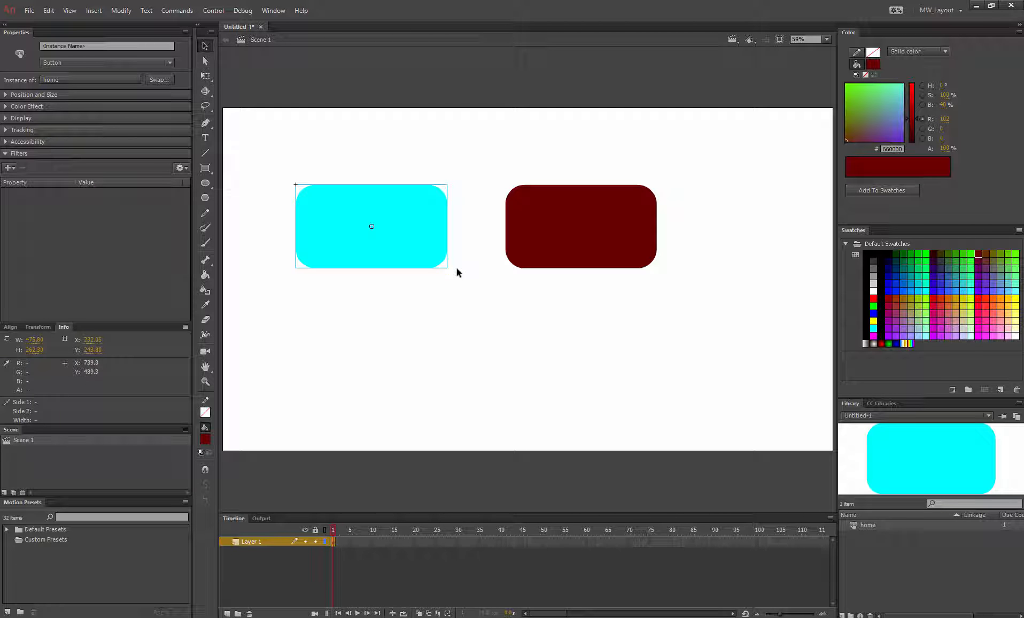
Step: Give the cyan button instance the instance name home_button
click(452, 302)
click(391, 223)
click(101, 46)
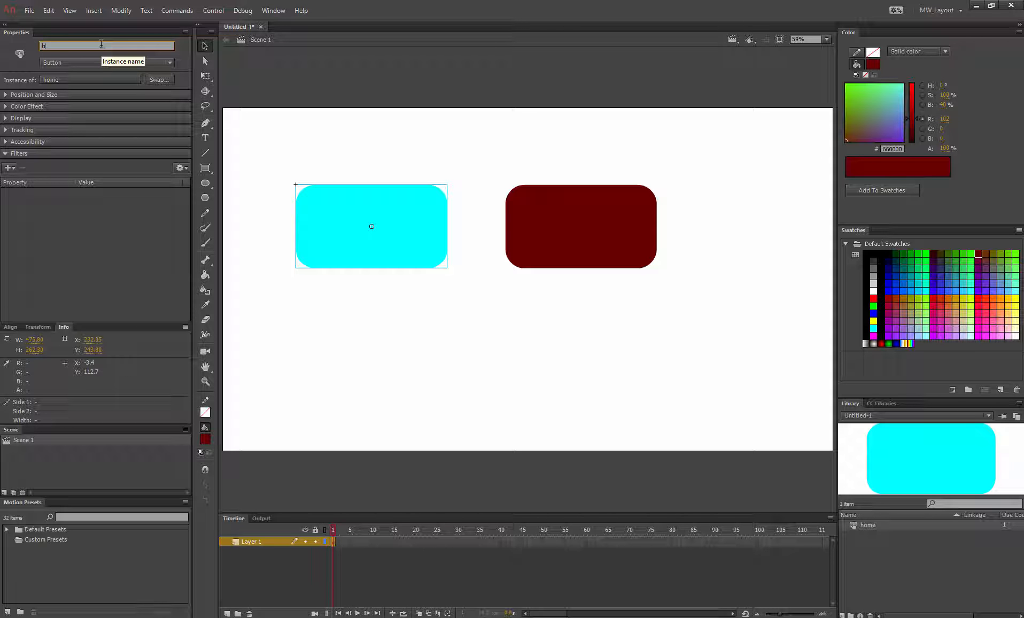
text(home_button)
click(399, 336)
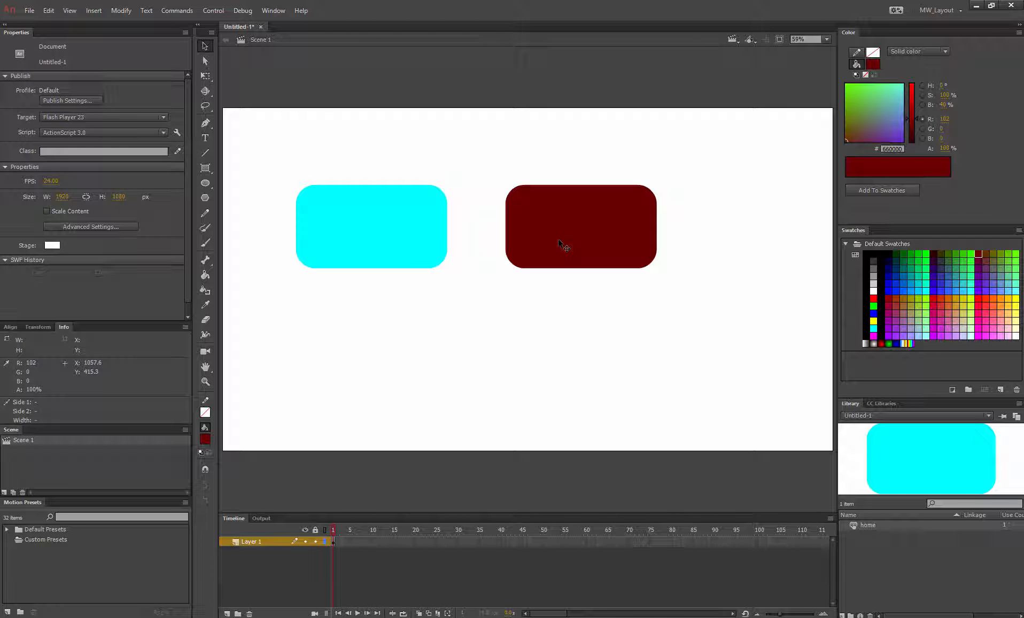
Step: Convert the dark red rectangle into a Button symbol named demo
click(561, 243)
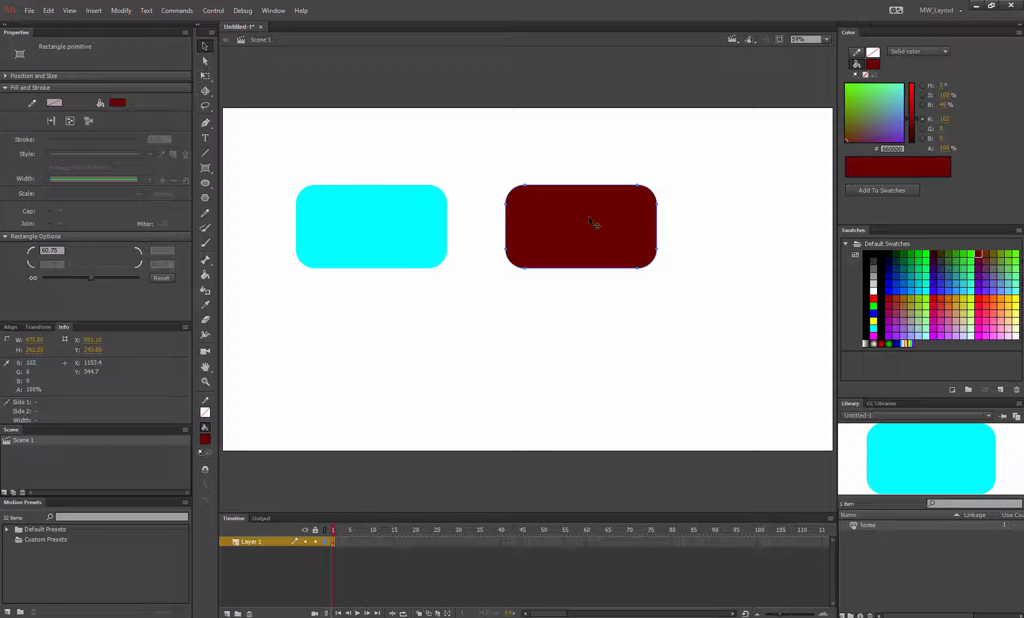
right_click(565, 218)
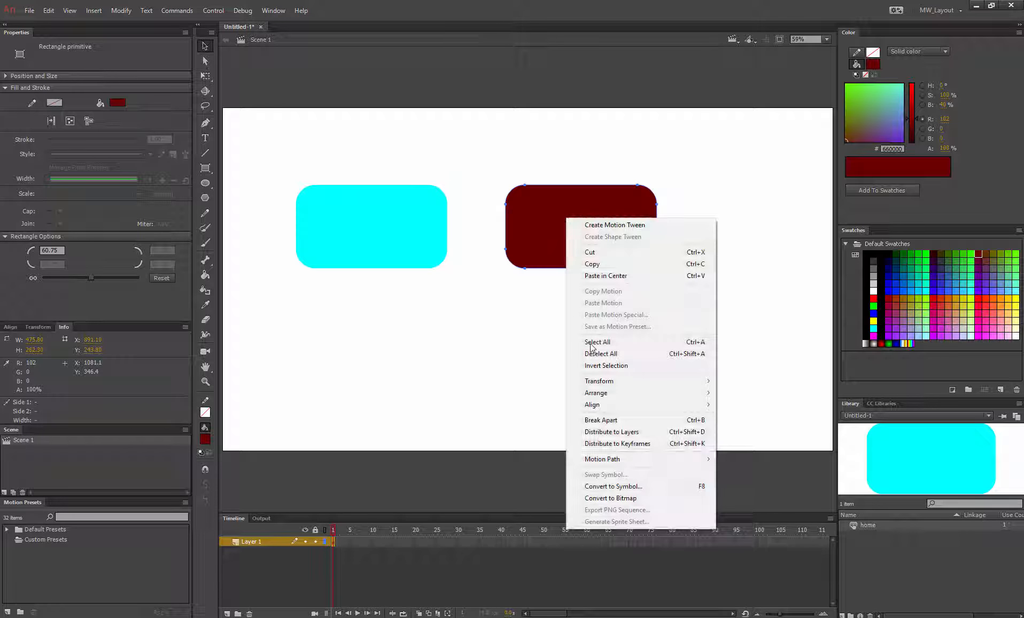
click(620, 486)
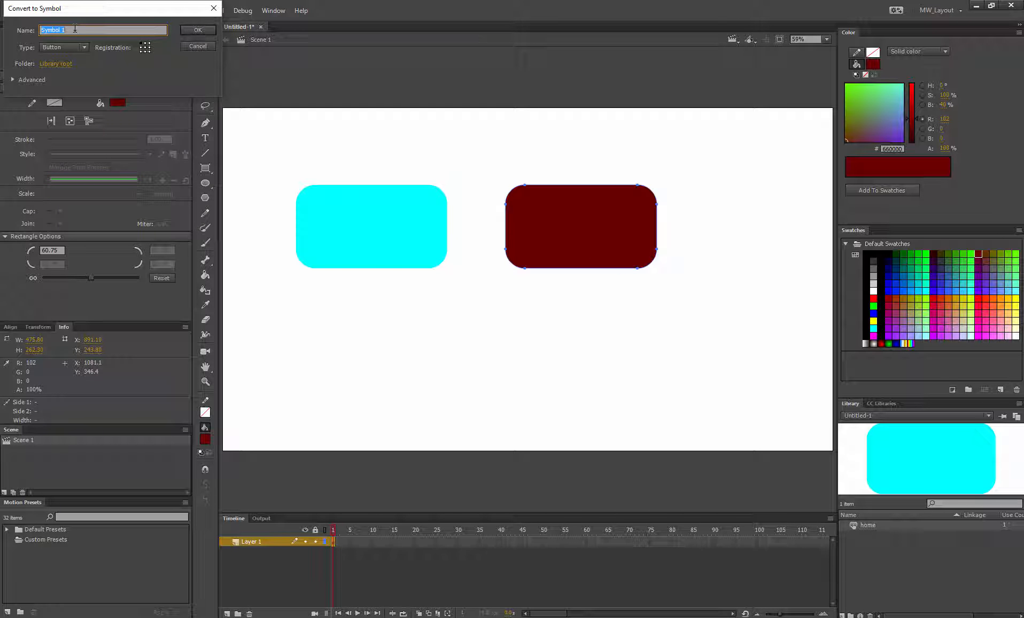
text(demo)
click(193, 30)
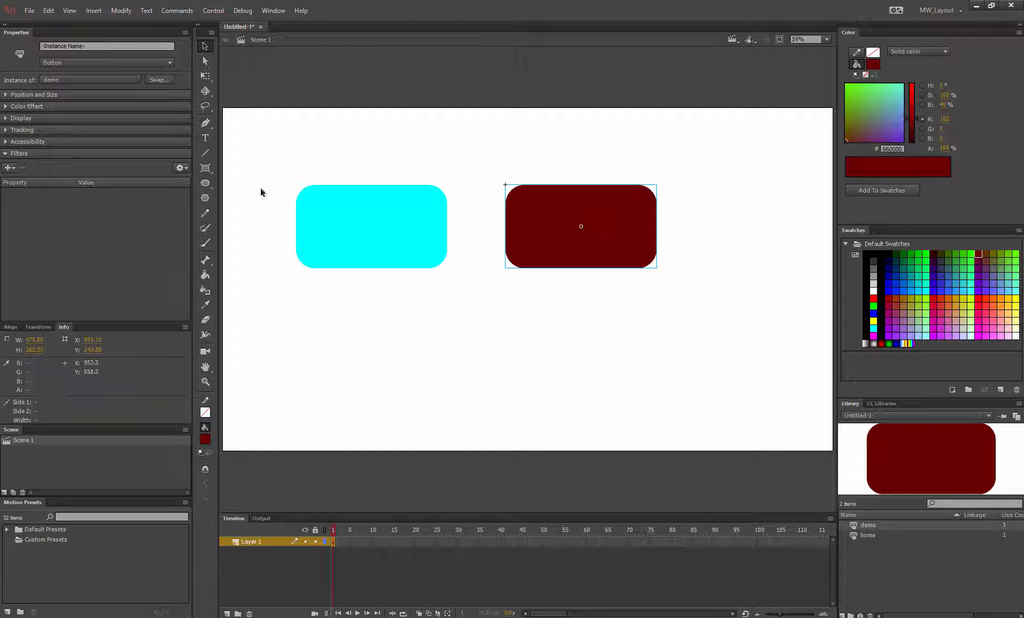
Step: Try to set the dark red button's instance name to demo button
click(98, 43)
text(d)
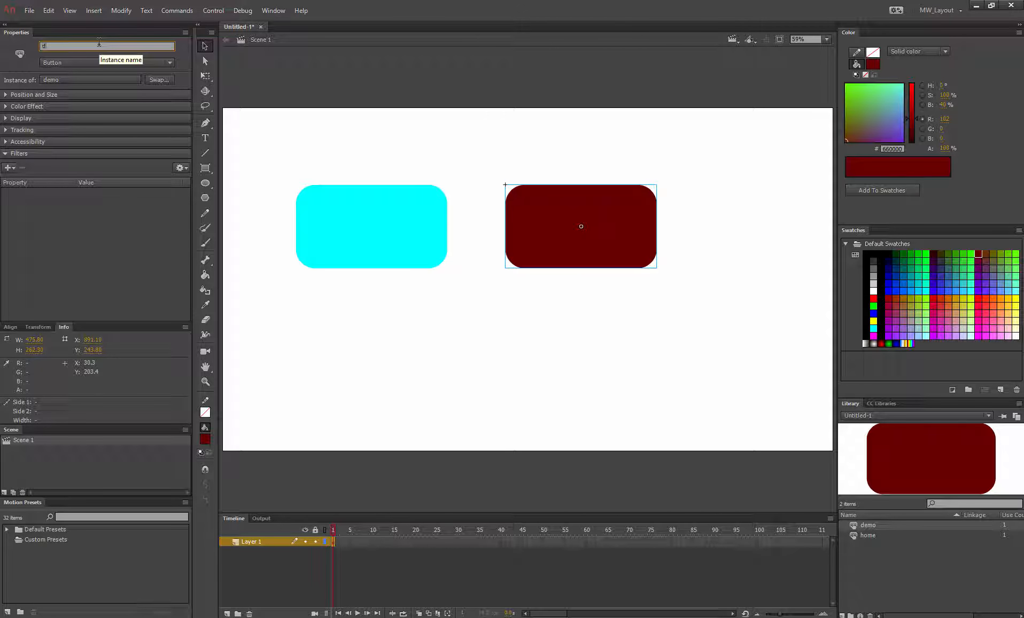
text(emo buttem)
text(n)
key(Return)
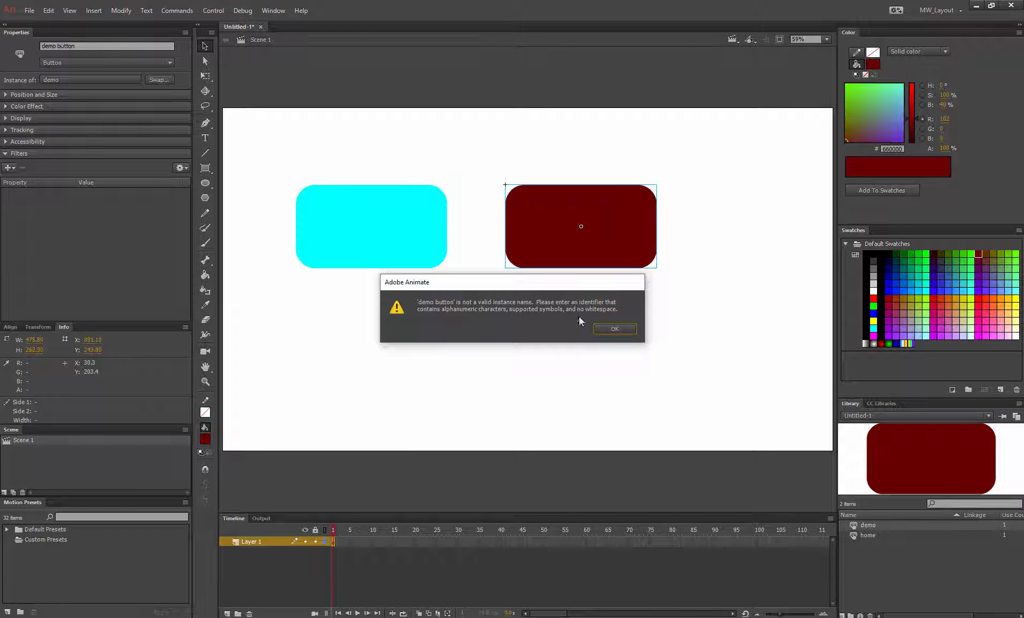
click(614, 328)
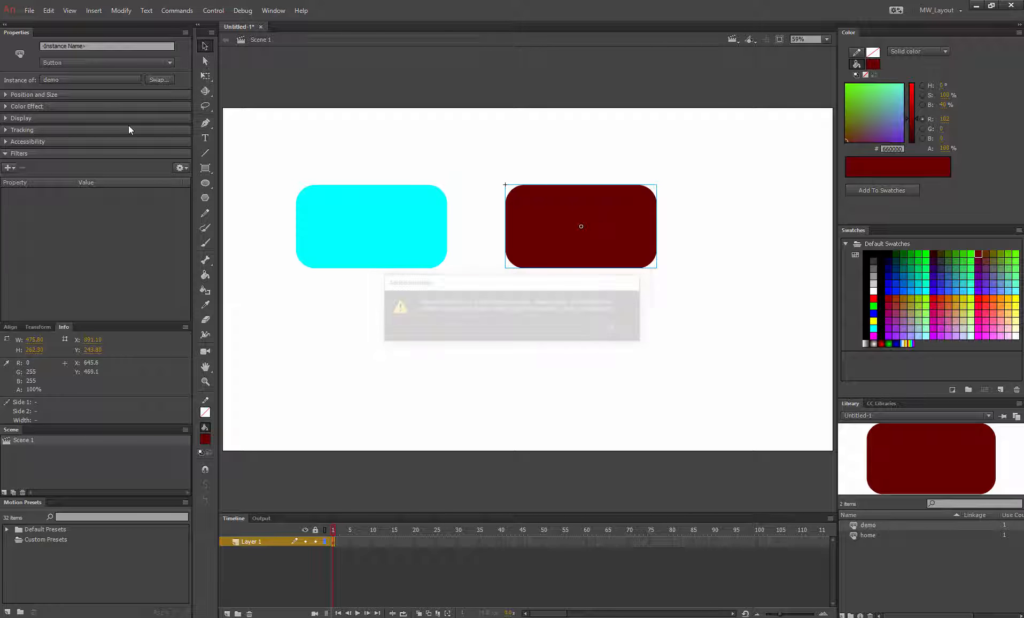
Step: Set the dark red button's instance name to demoButton
click(95, 46)
text(demo)
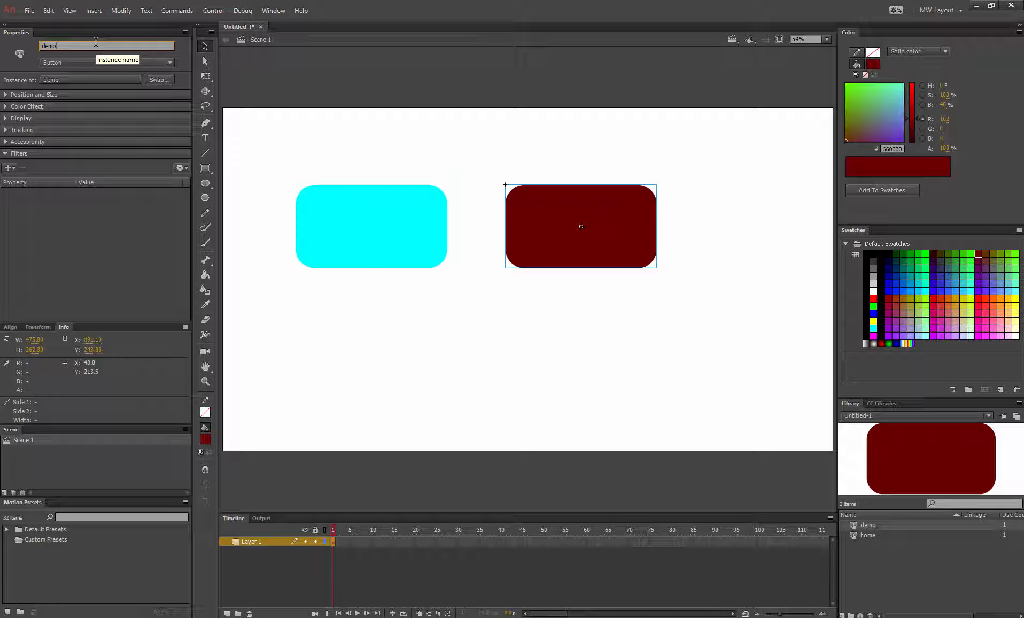
text(Button)
click(313, 143)
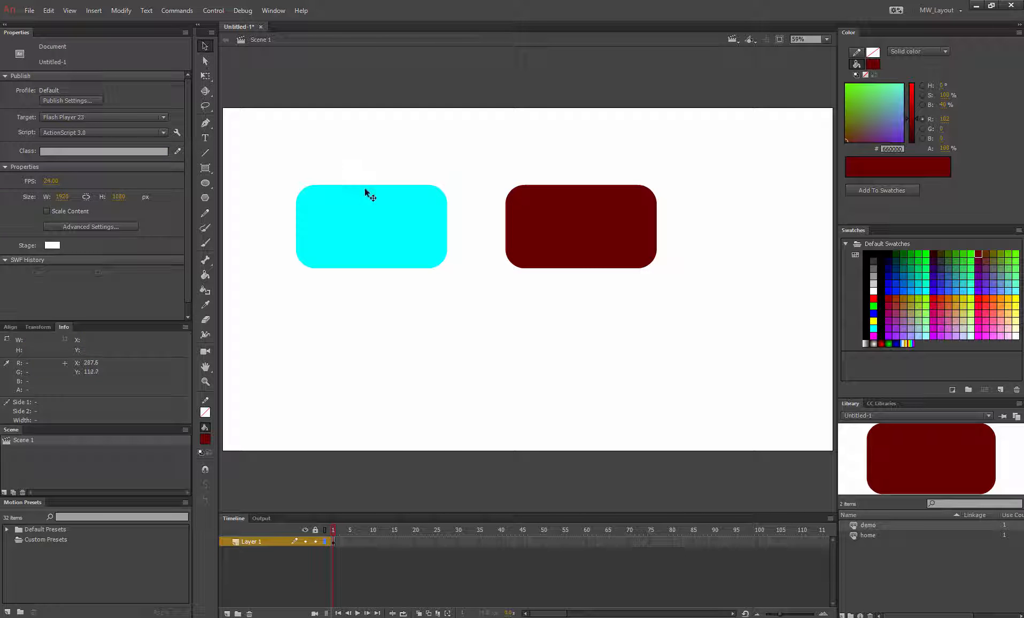
Step: Select each button in turn to check their instance names
click(386, 231)
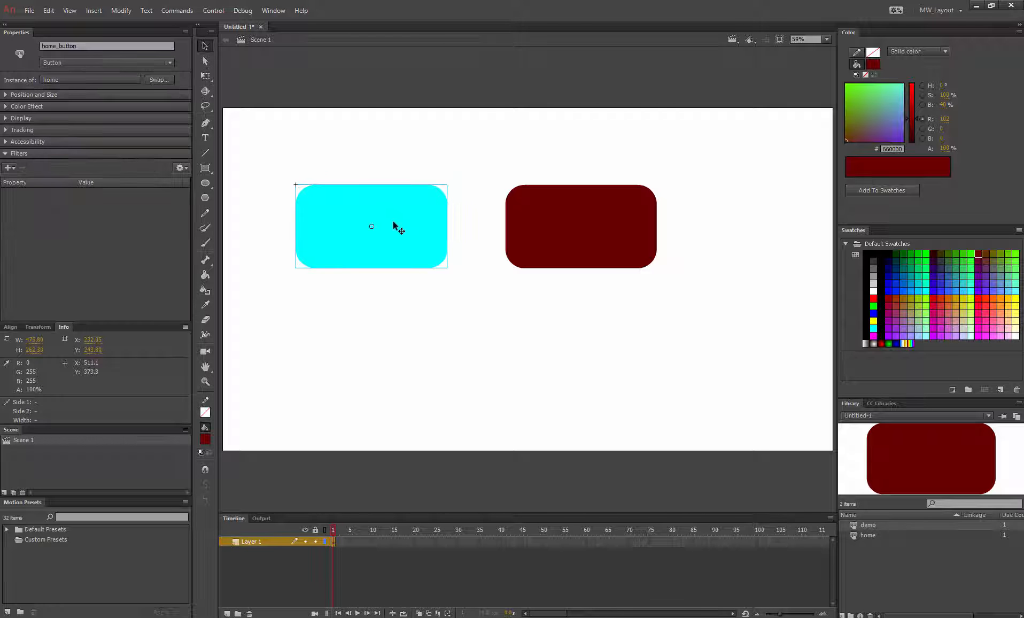
click(578, 234)
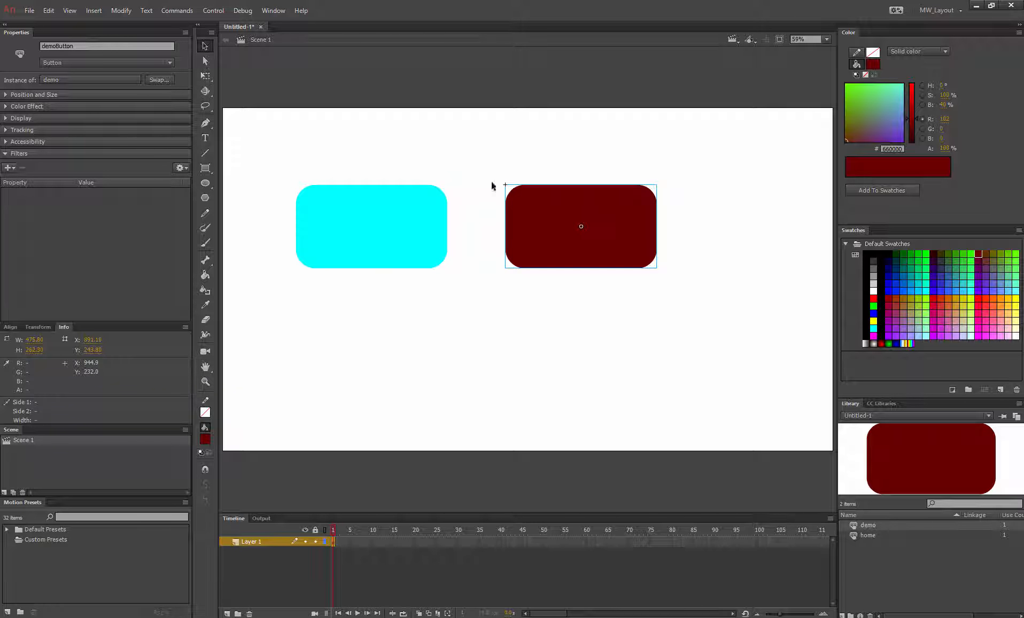
click(363, 238)
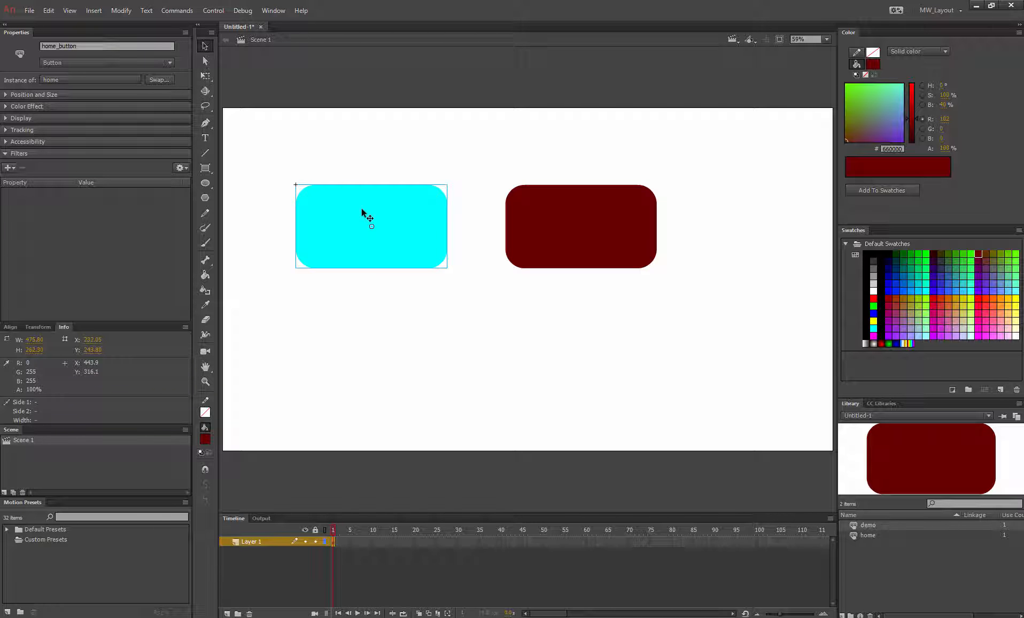
click(378, 326)
click(592, 221)
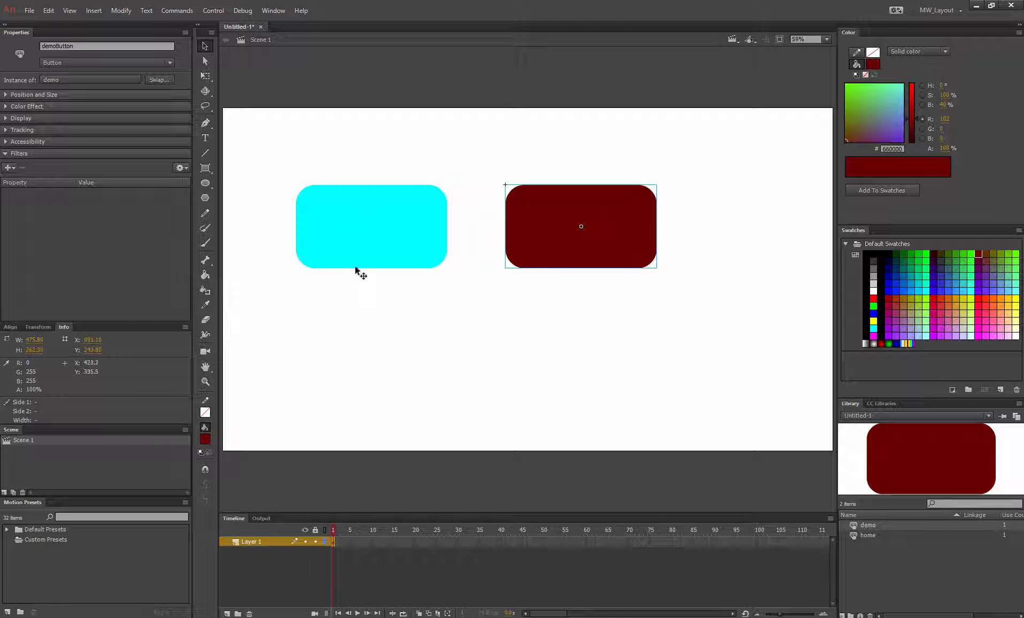
click(356, 265)
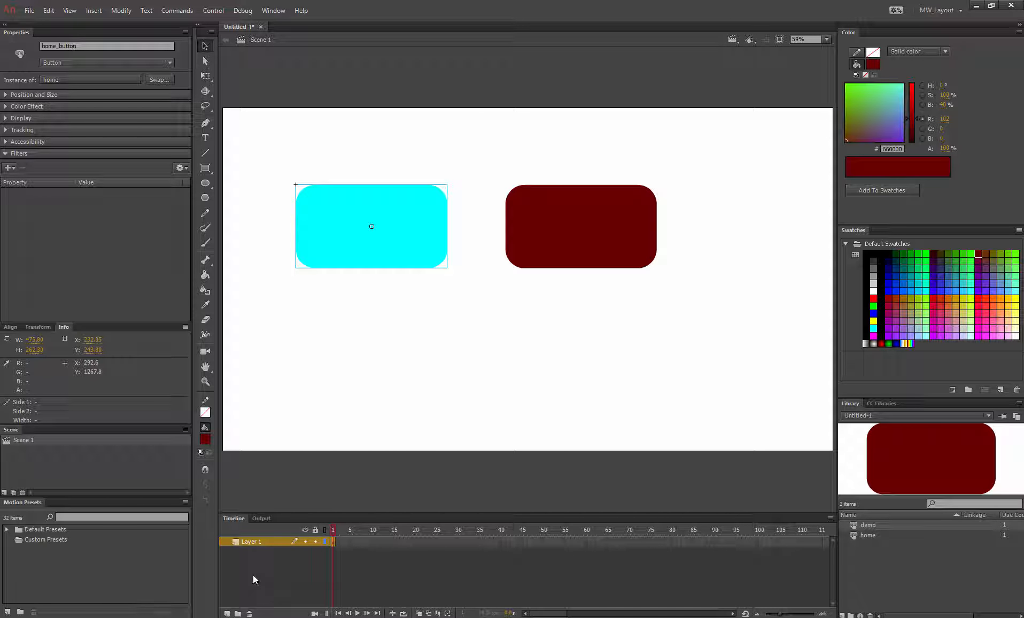
Step: Add a second layer and move the dark red button onto it, pasting it in place
click(253, 577)
click(227, 613)
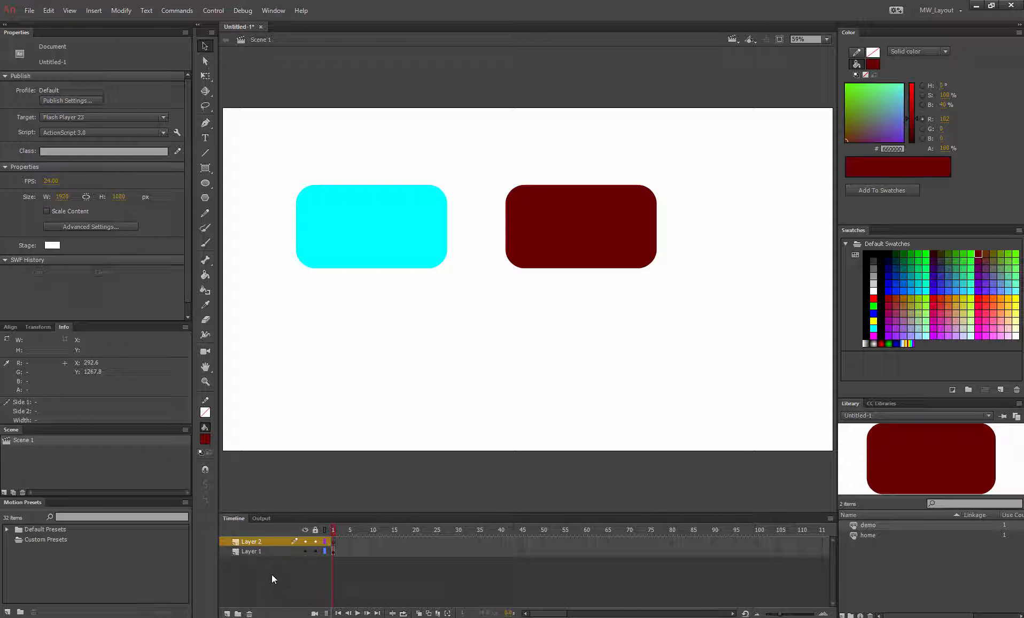
click(247, 551)
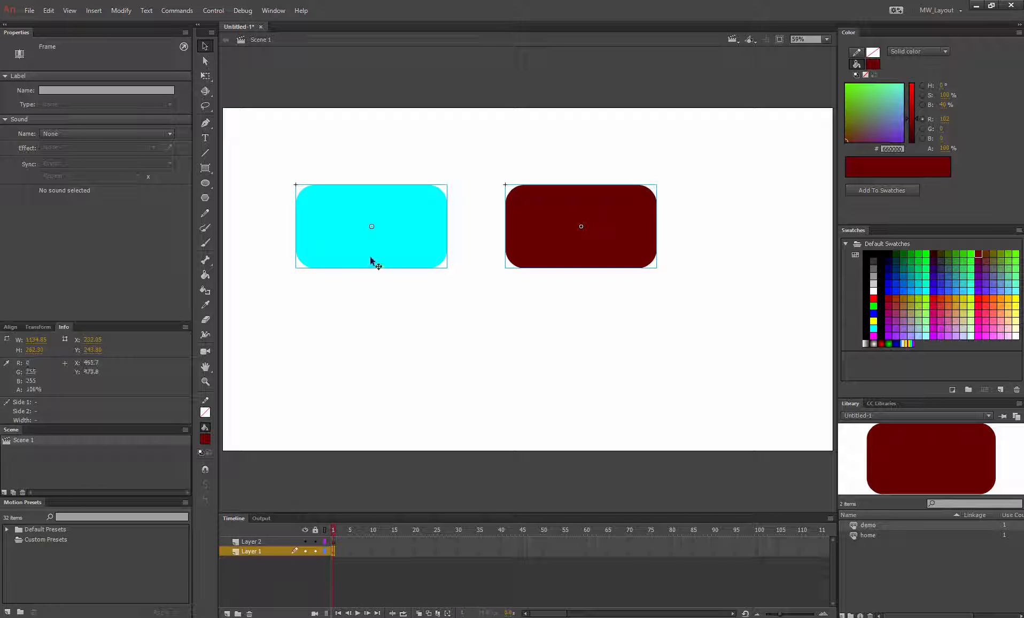
click(590, 244)
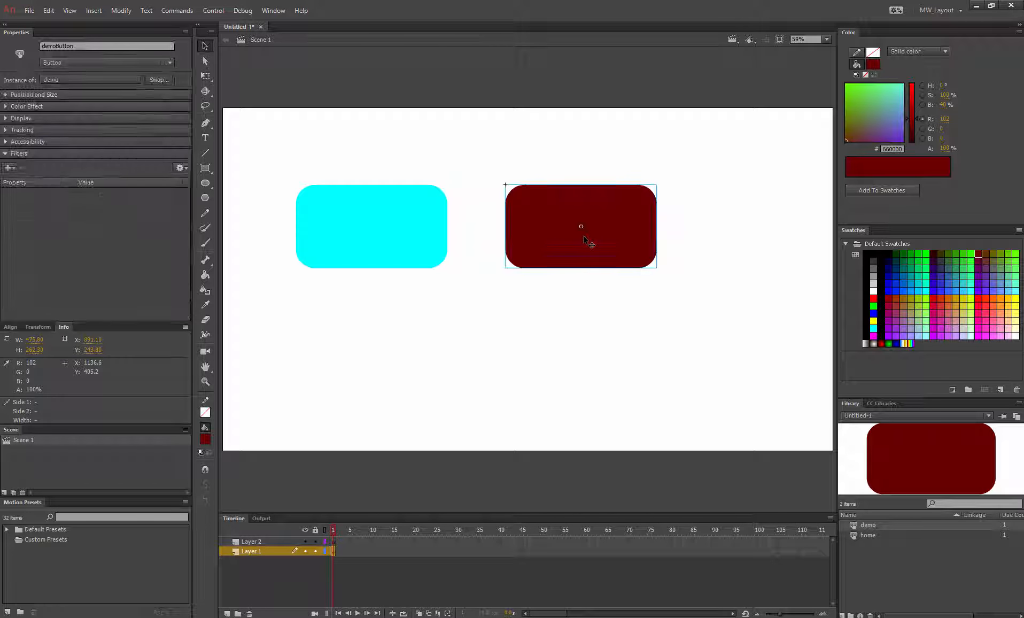
right_click(575, 243)
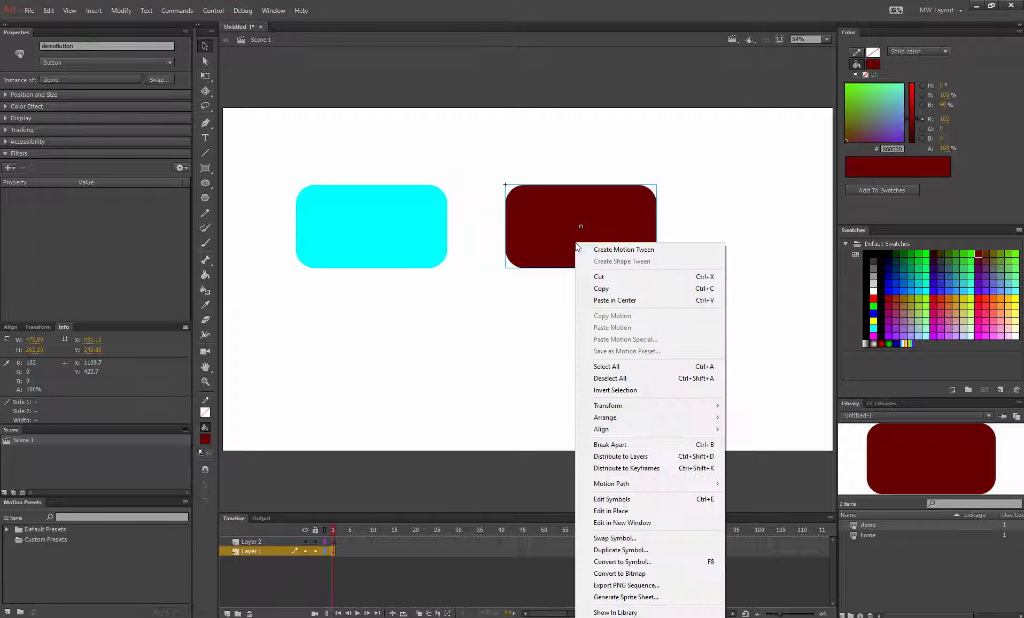
click(615, 276)
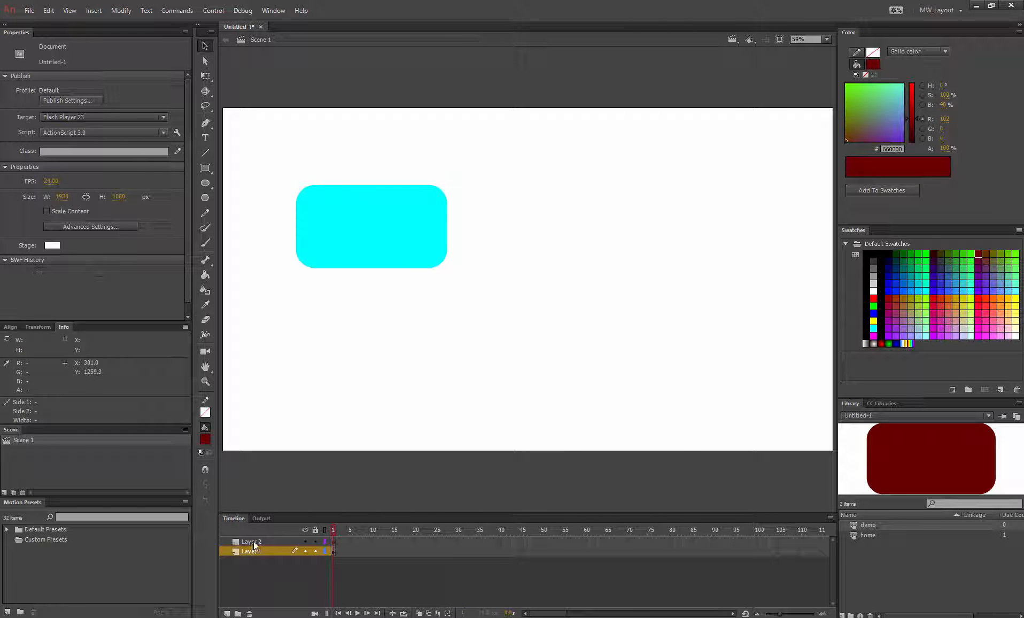
click(255, 540)
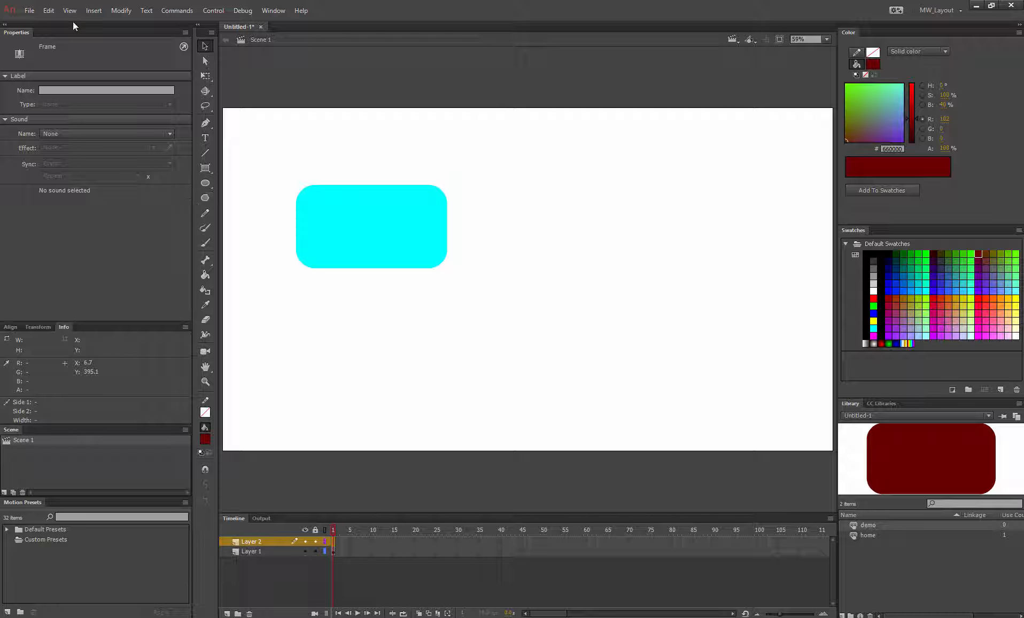
click(48, 10)
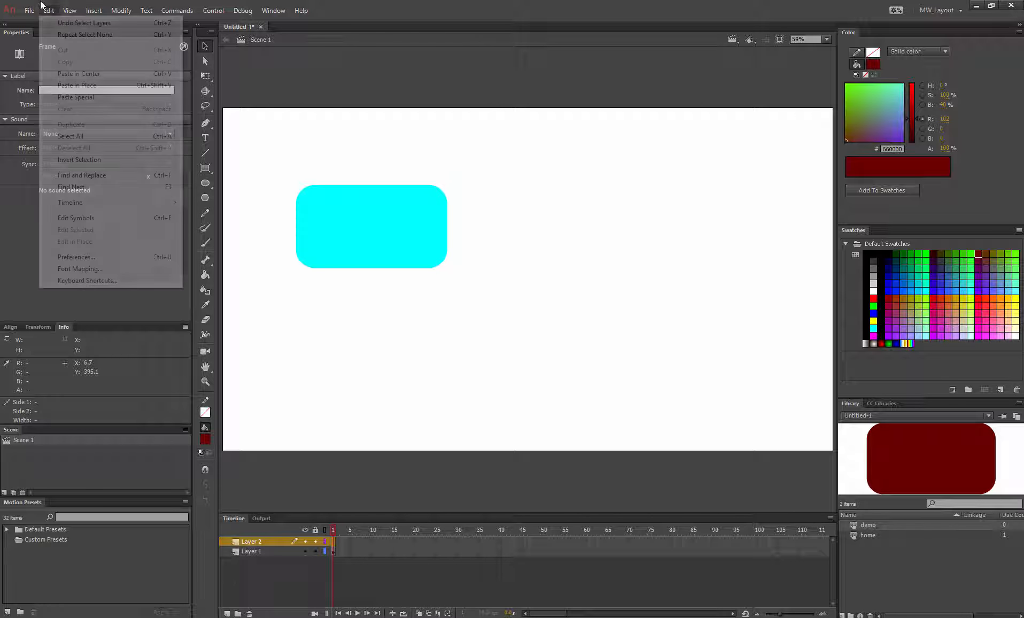
click(81, 86)
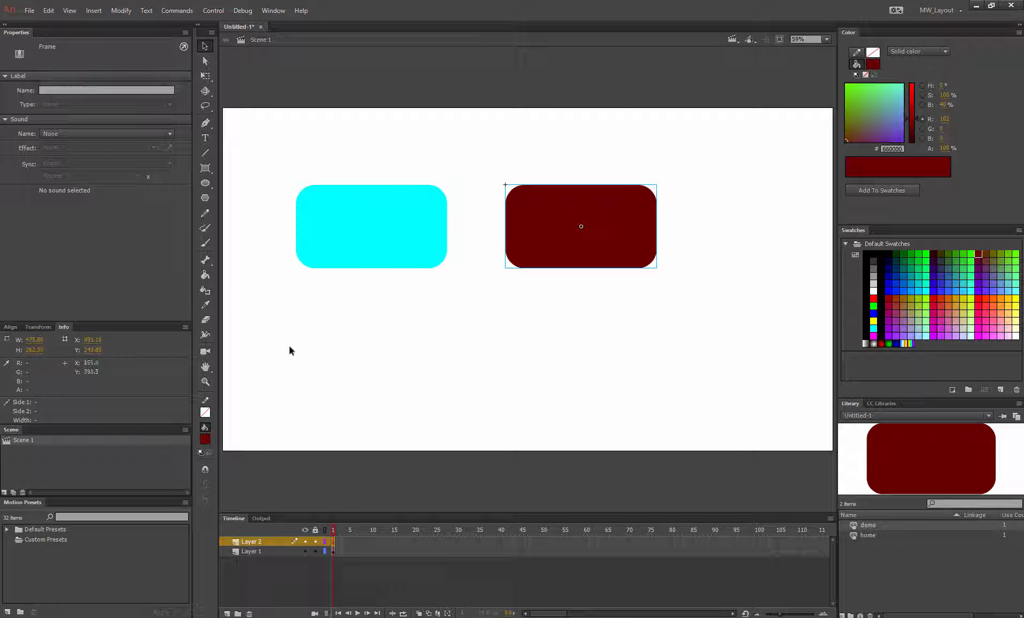
Step: Rename the bottom layer to home btn
click(261, 550)
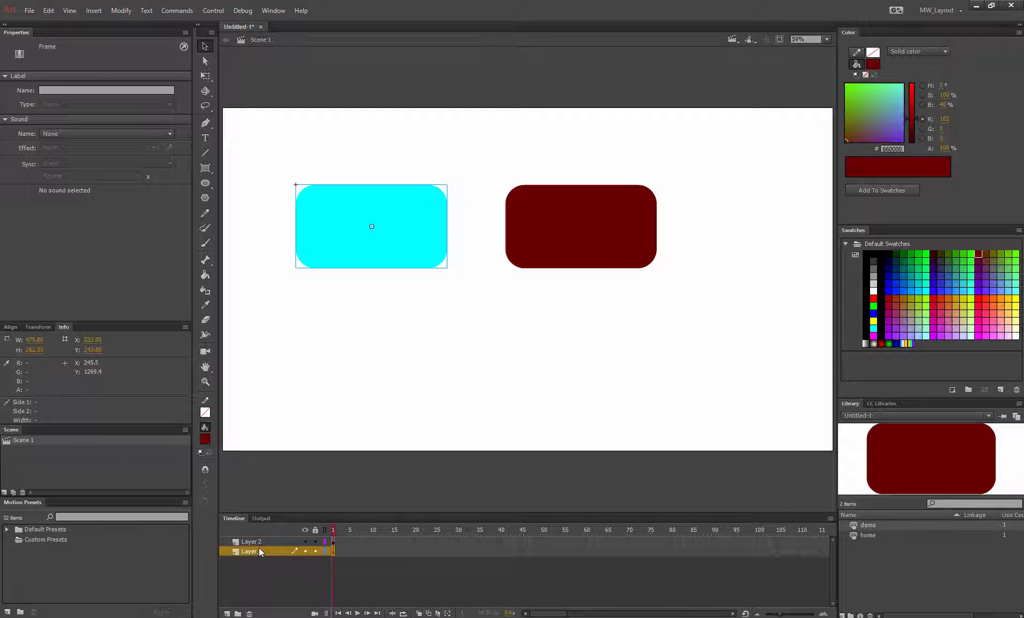
click(258, 542)
click(256, 551)
double_click(255, 549)
text(home btn)
key(Return)
Step: Rename the top layer to demo btn
double_click(256, 540)
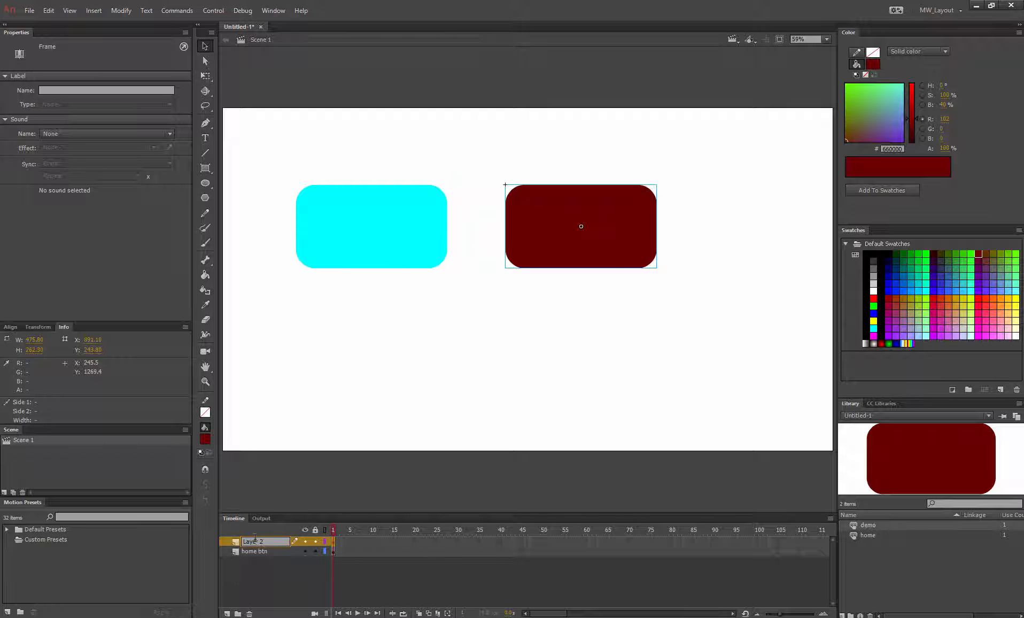
key(ctrl+a)
text(demo b)
key(Return)
Step: Inside the cyan home button symbol, add a static text box reading Home on the Up frame
click(307, 405)
click(365, 236)
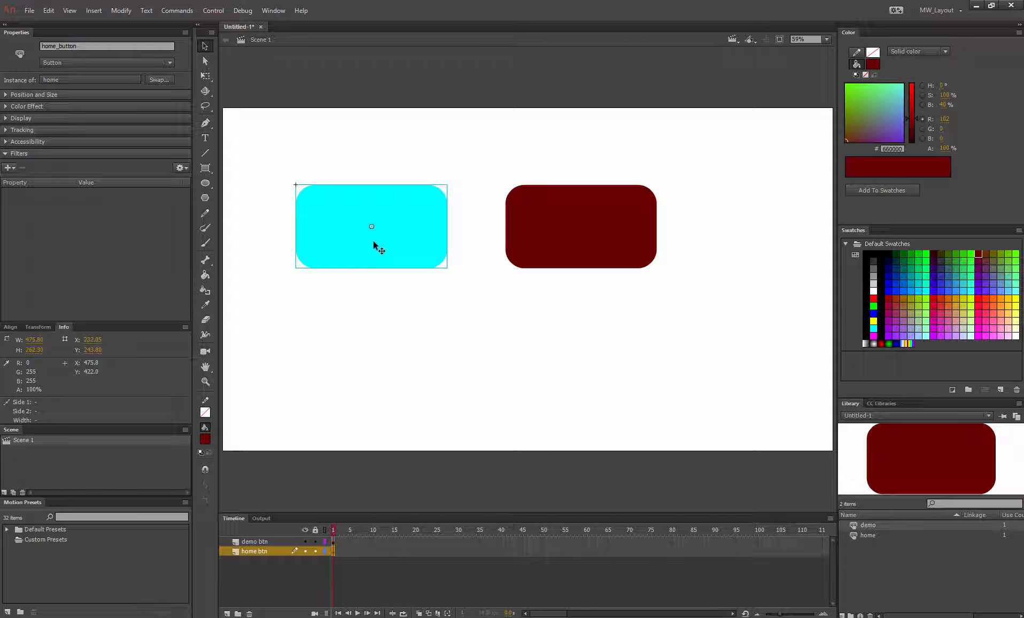
double_click(373, 241)
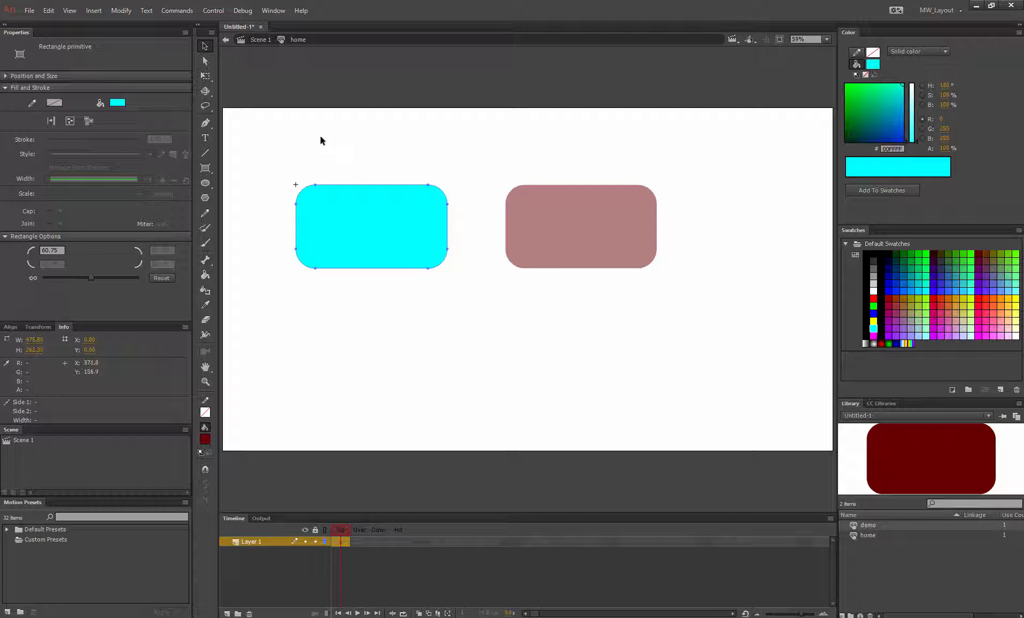
click(377, 346)
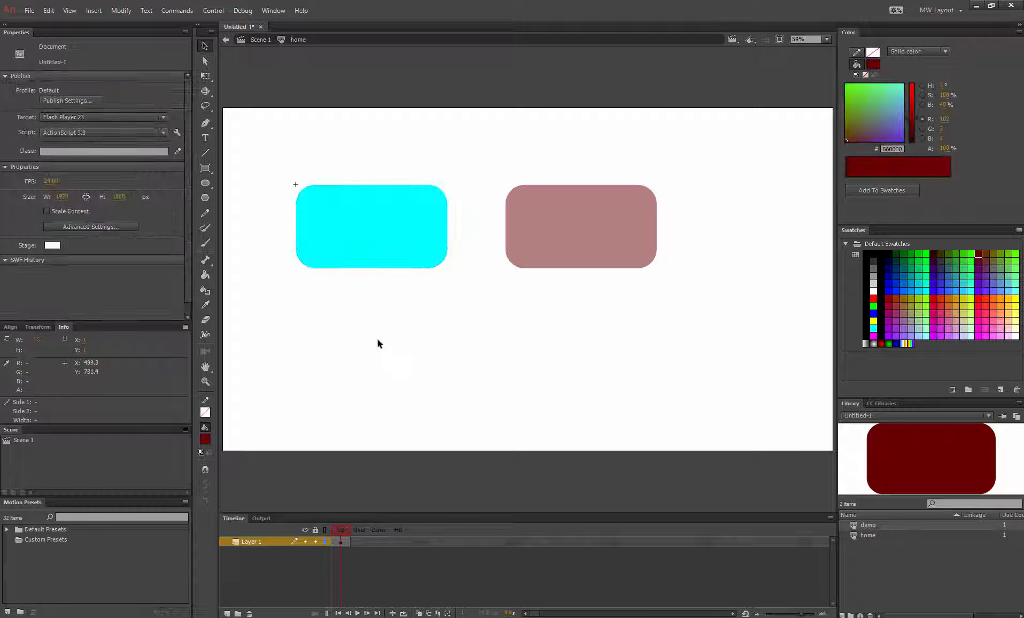
click(340, 252)
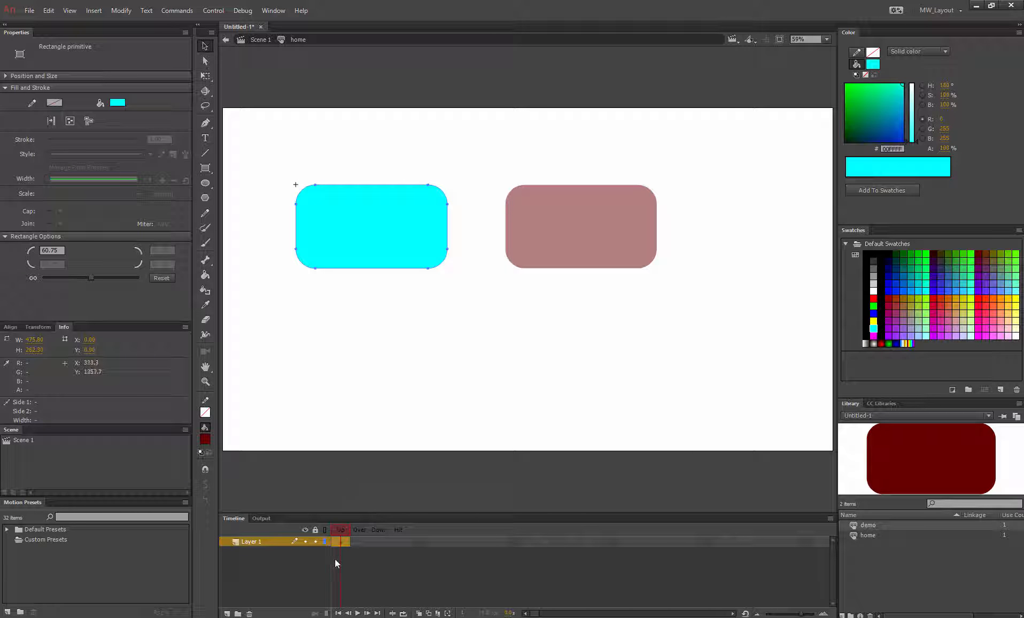
click(338, 494)
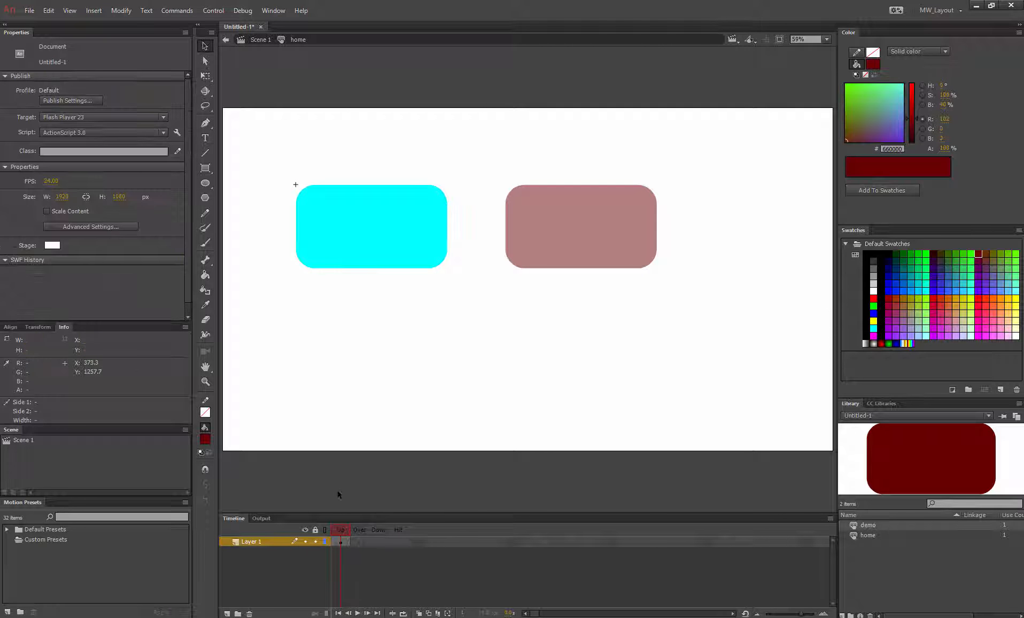
click(204, 138)
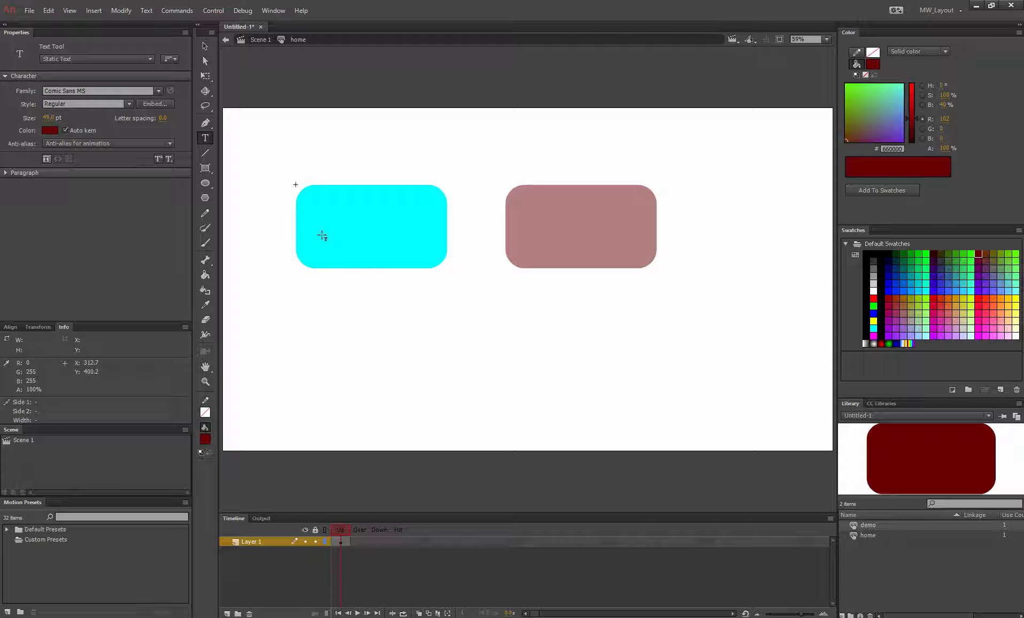
drag(307, 184, 433, 253)
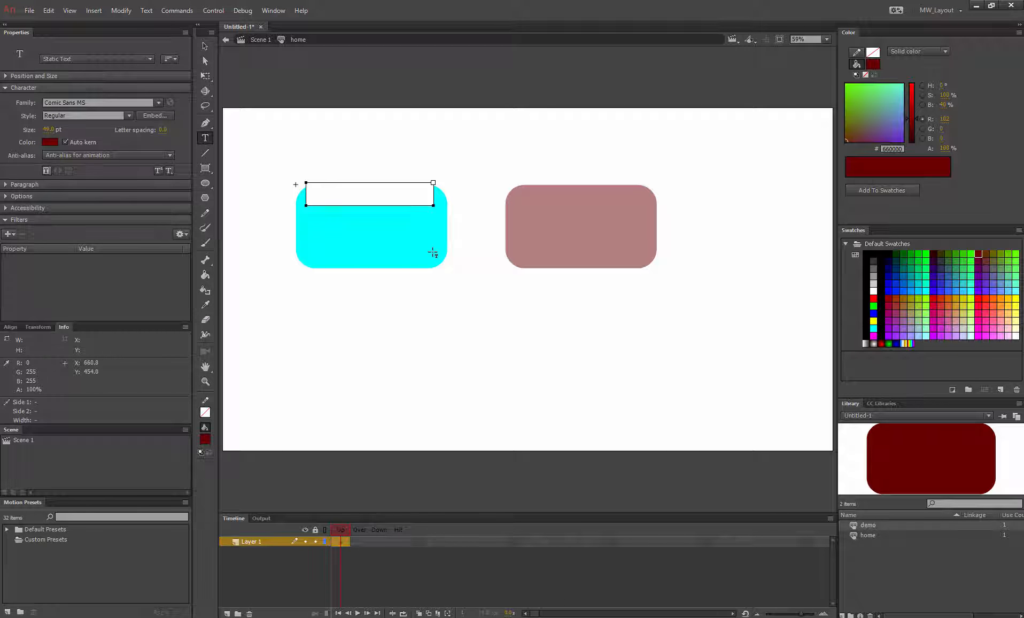
text(Home)
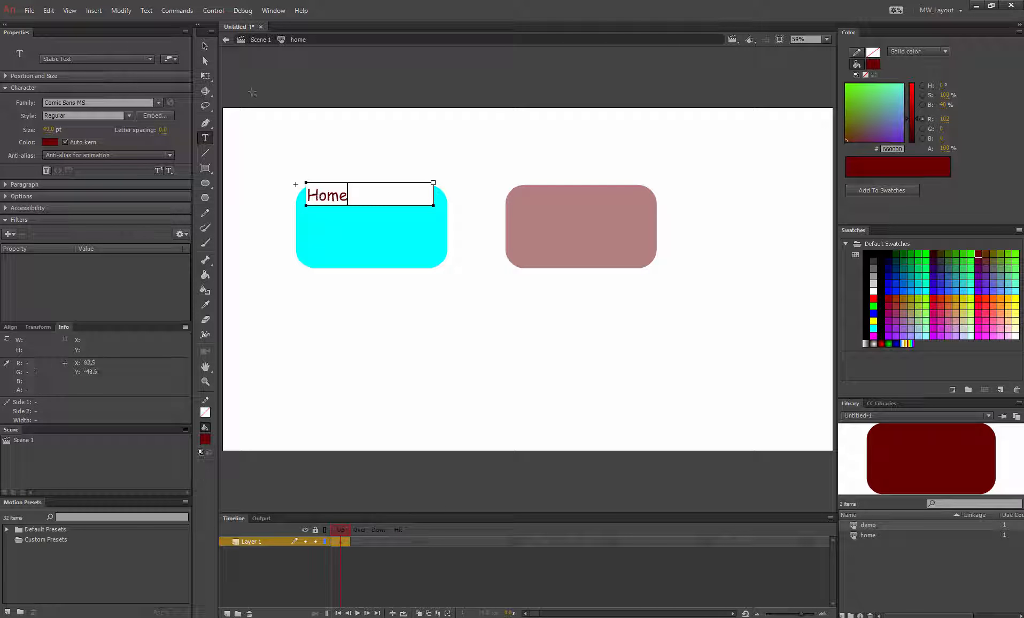
Step: Set the Home text's font size to 96 pt
key(ctrl+a)
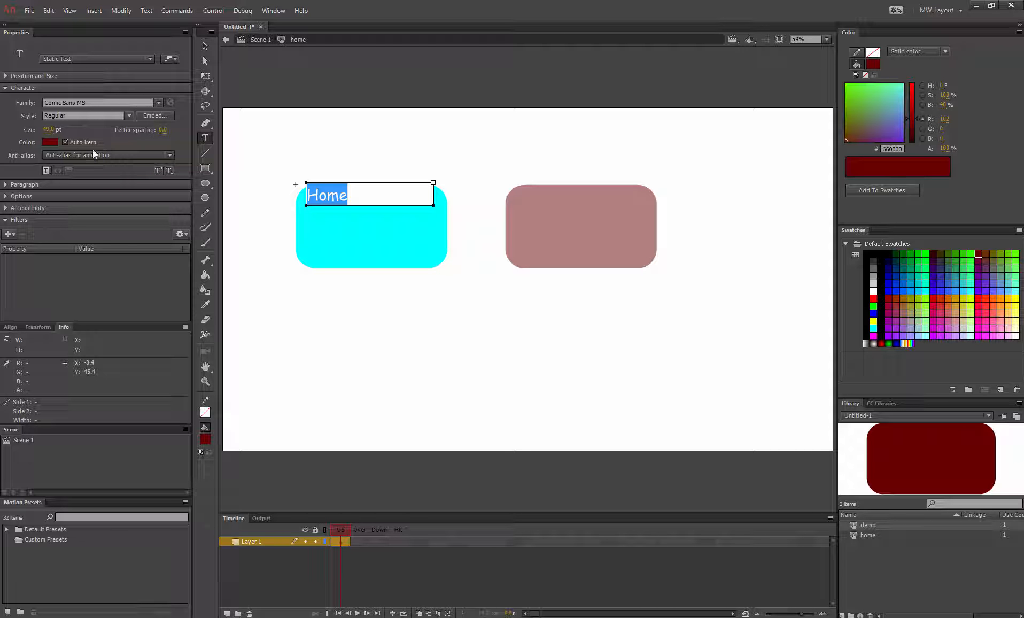
click(48, 129)
text(96)
key(Return)
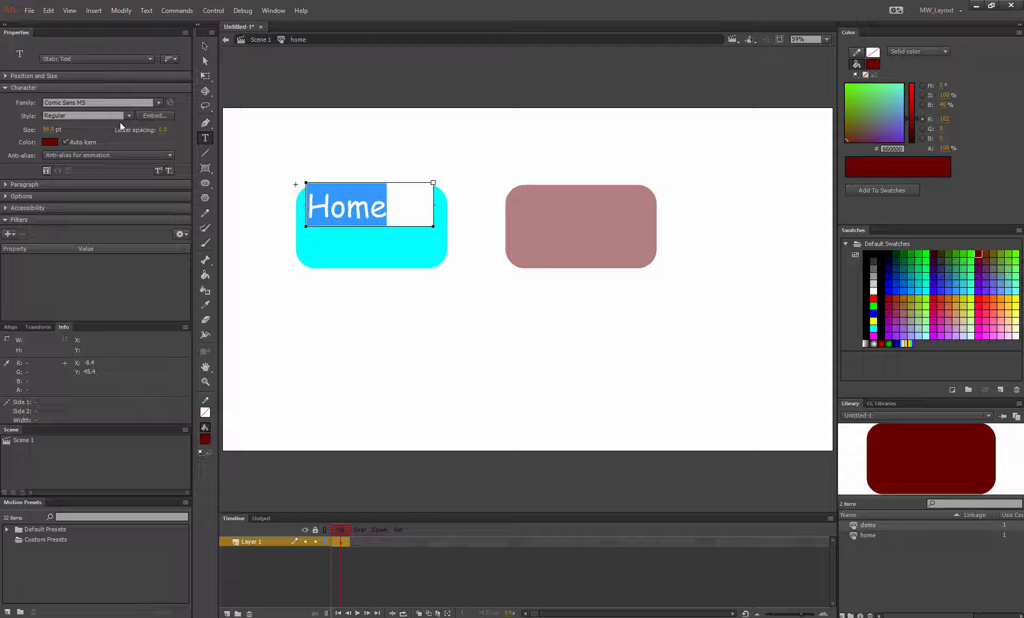
Step: Move the Home text box down toward the centre of the cyan rectangle
click(205, 47)
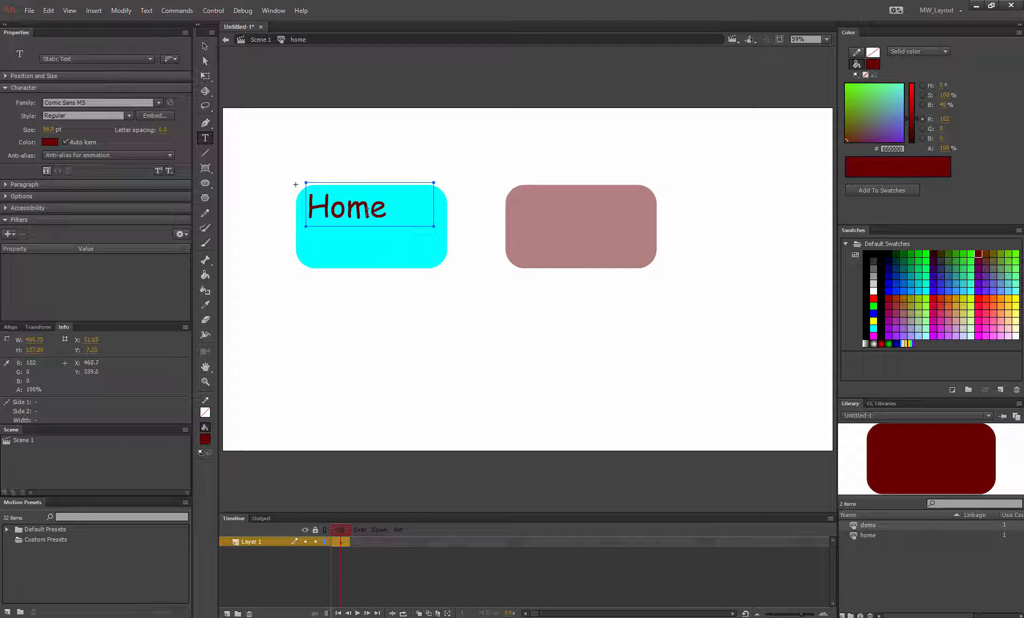
click(205, 46)
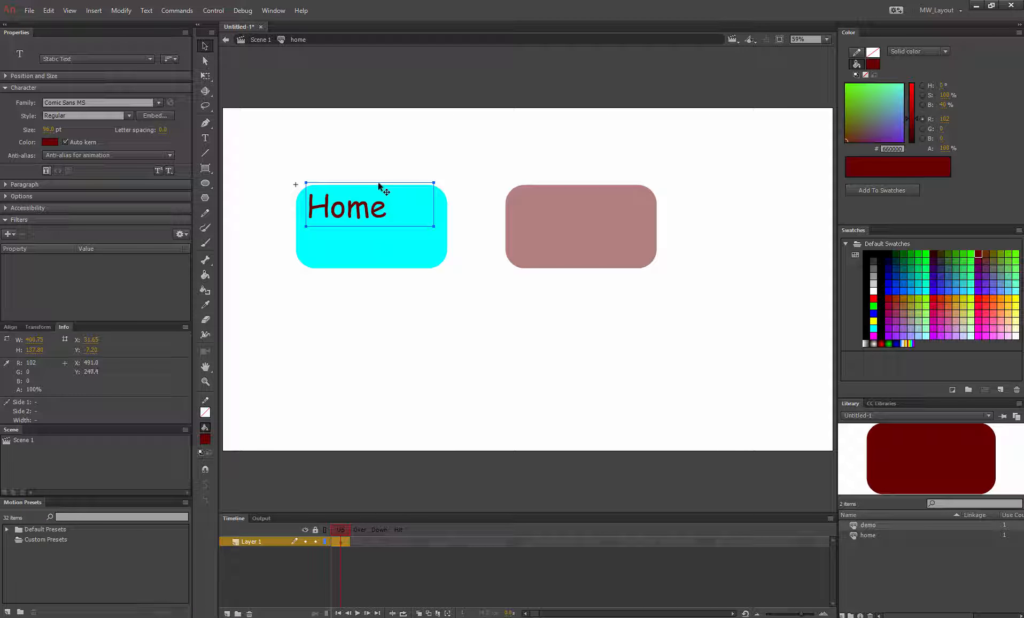
drag(381, 190, 402, 206)
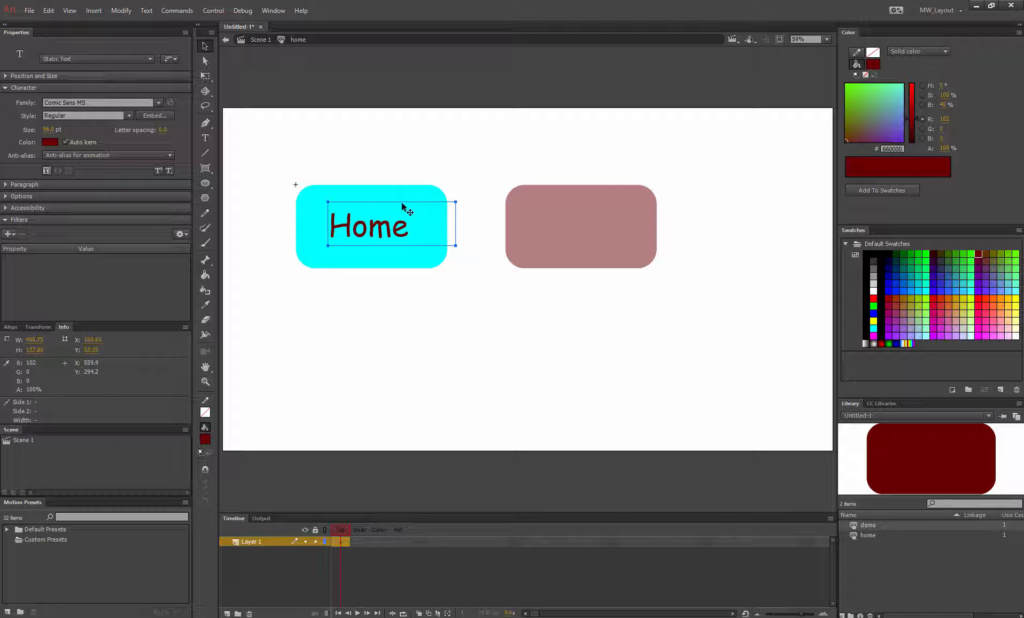
Step: Change the Home text colour to black
double_click(368, 226)
drag(408, 224, 296, 222)
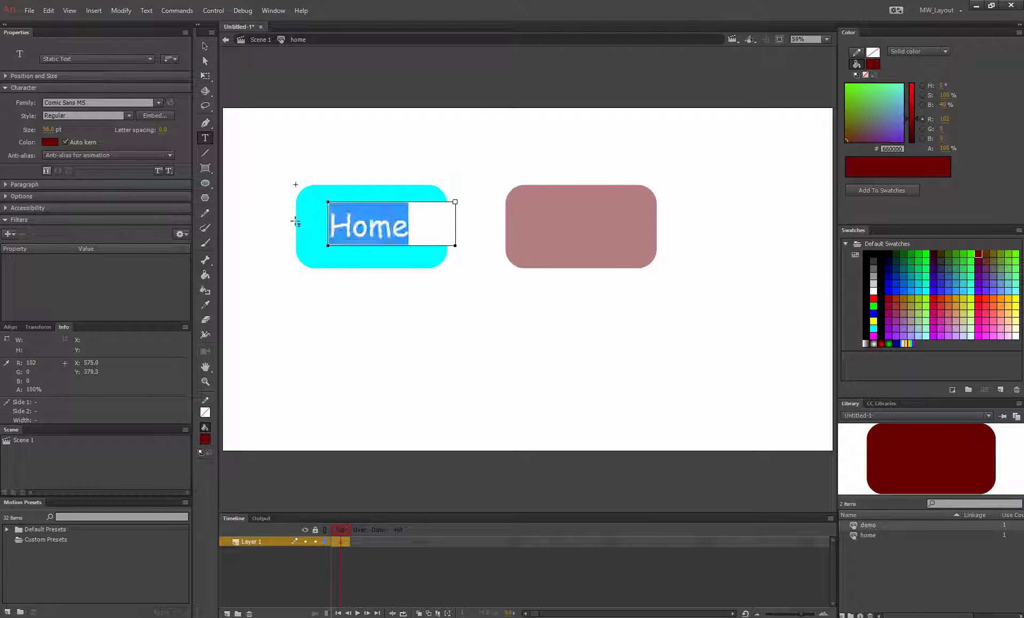
click(49, 142)
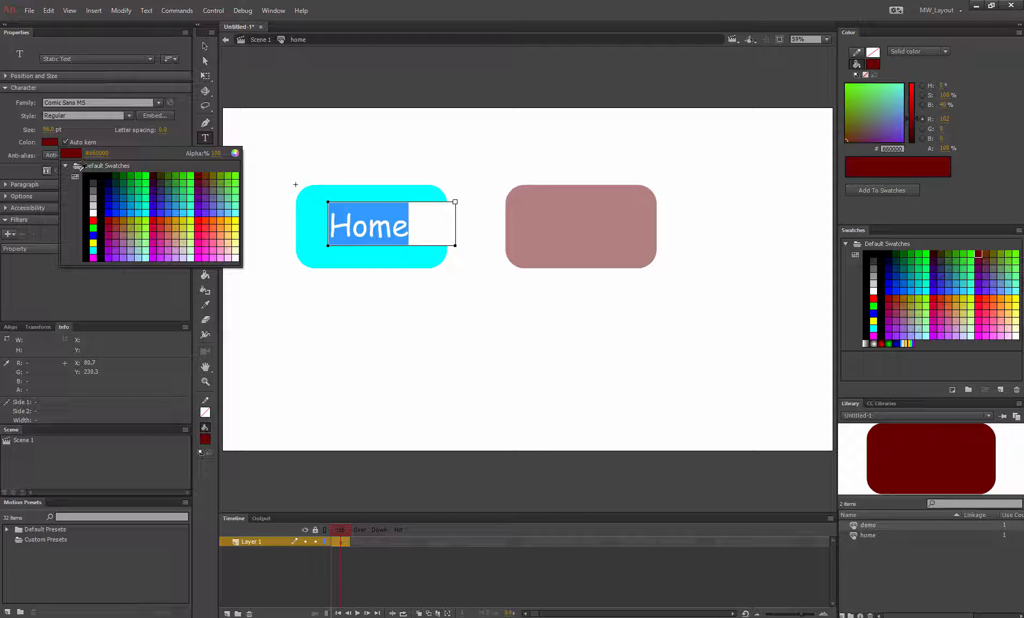
click(86, 178)
key(Escape)
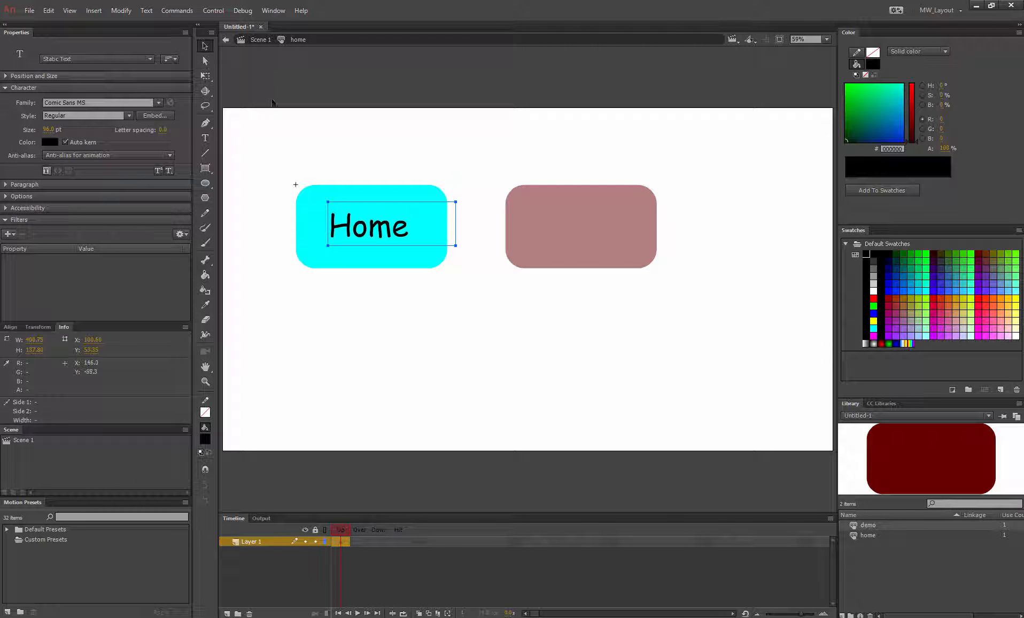
click(276, 113)
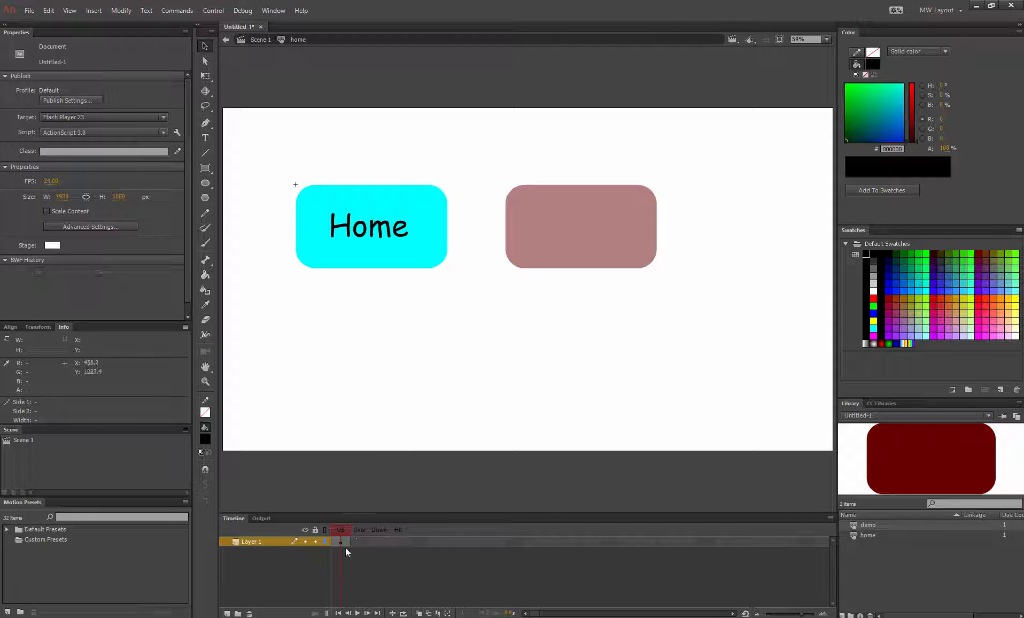
Step: Insert a keyframe in the Over frame and fill its rectangle with blue #0000FF
click(359, 541)
right_click(360, 541)
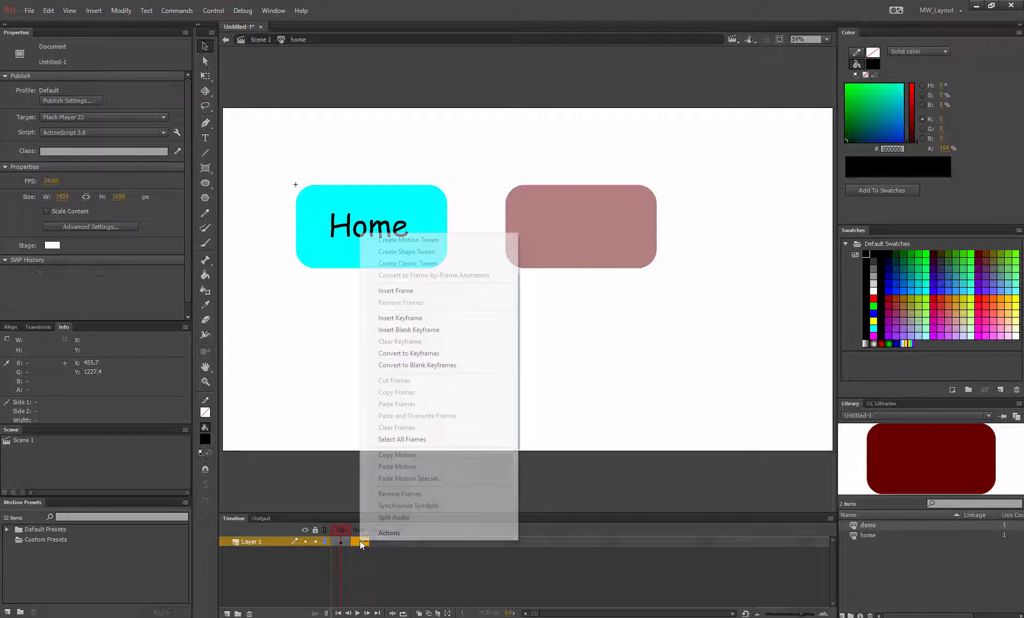
click(406, 318)
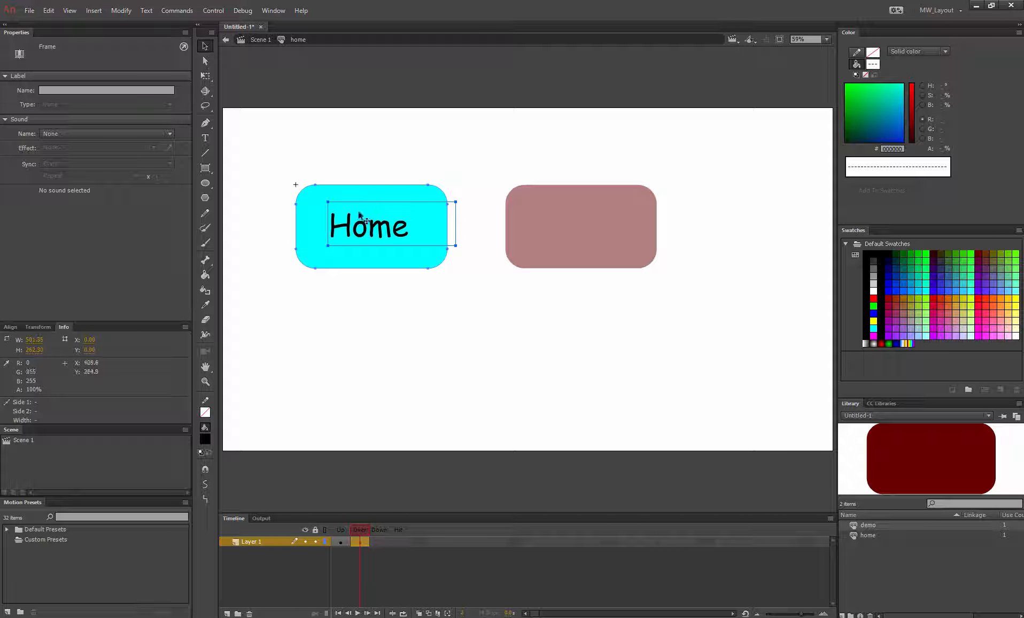
click(357, 309)
click(365, 259)
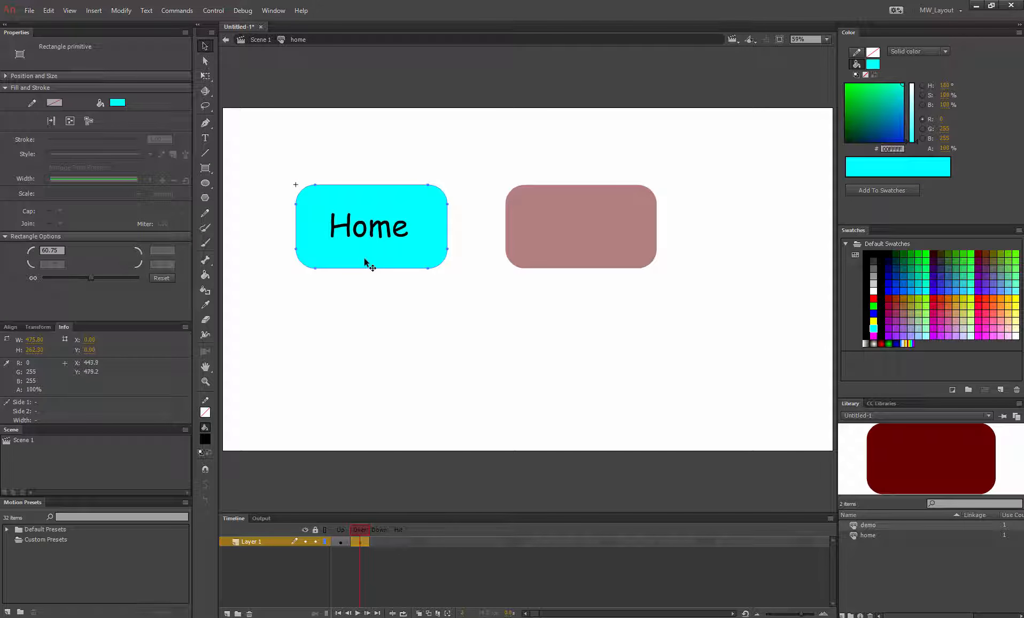
click(118, 104)
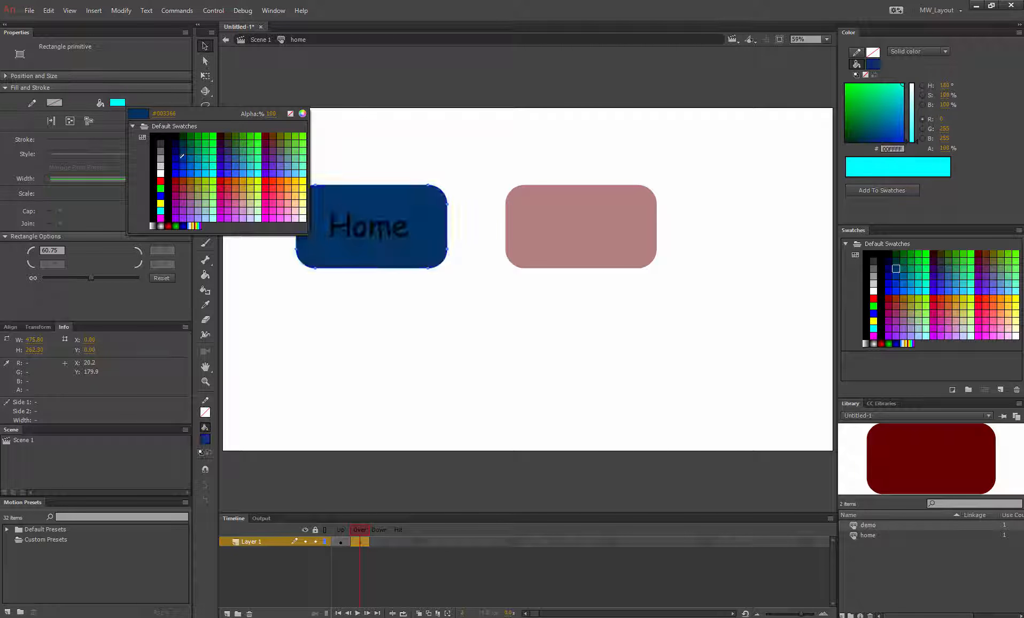
click(179, 171)
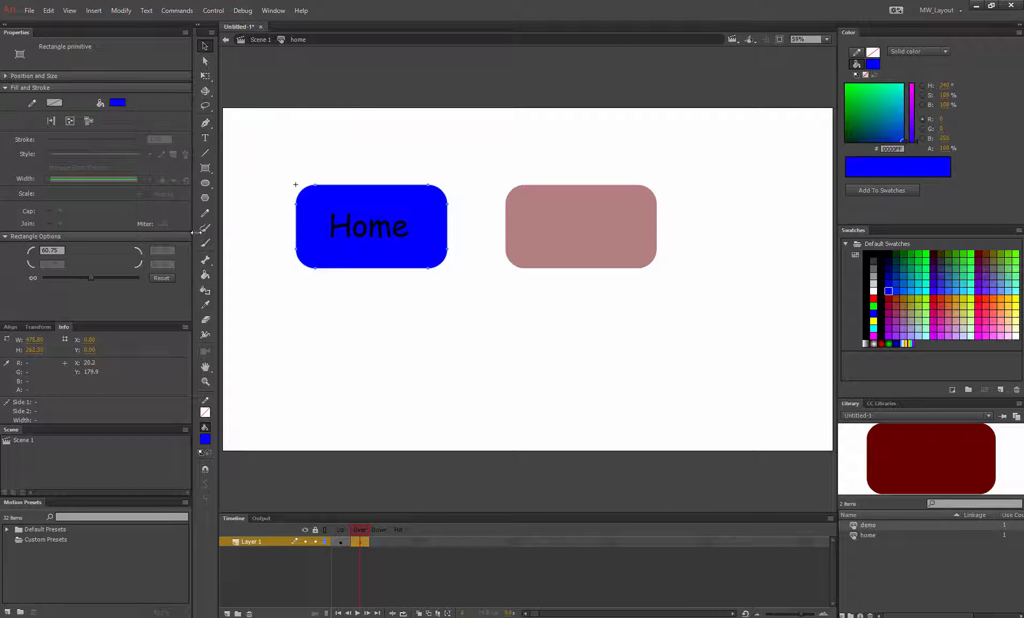
Step: Change the Over state's Home text colour to white
click(341, 542)
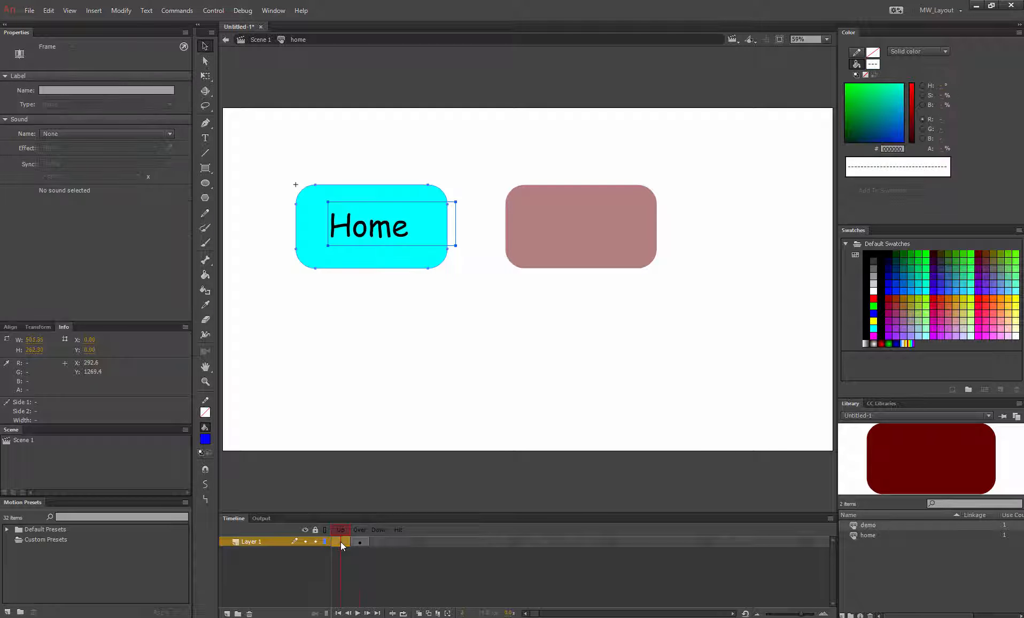
click(359, 541)
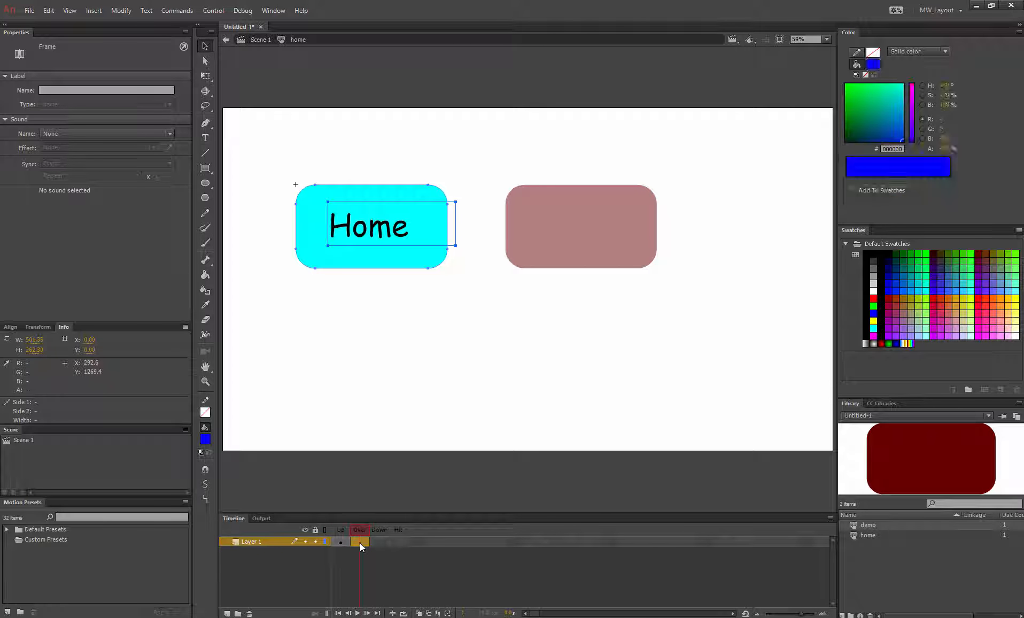
click(350, 229)
double_click(350, 230)
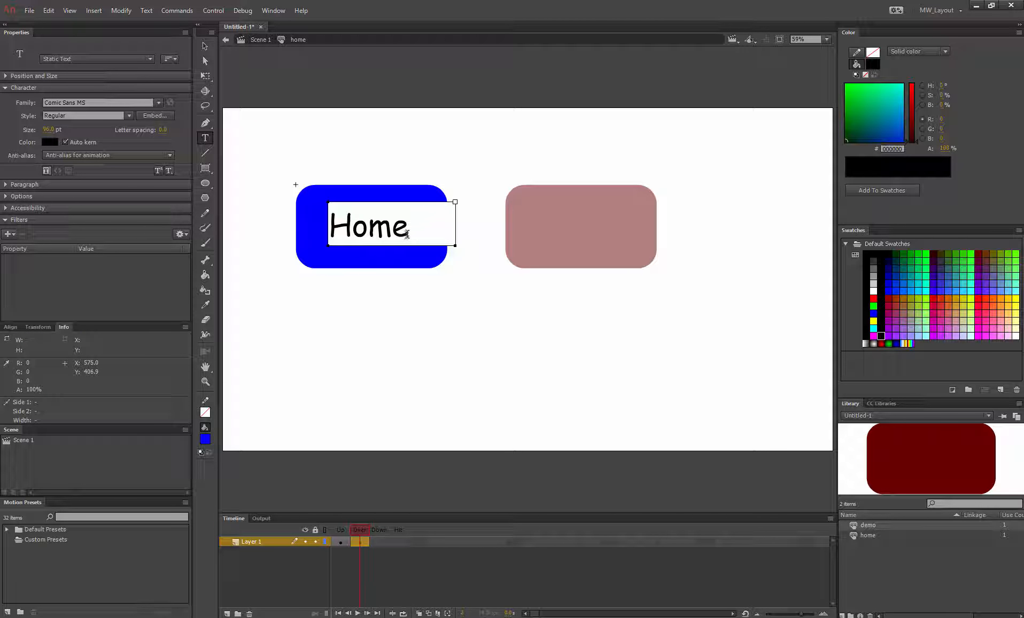
drag(323, 228, 416, 231)
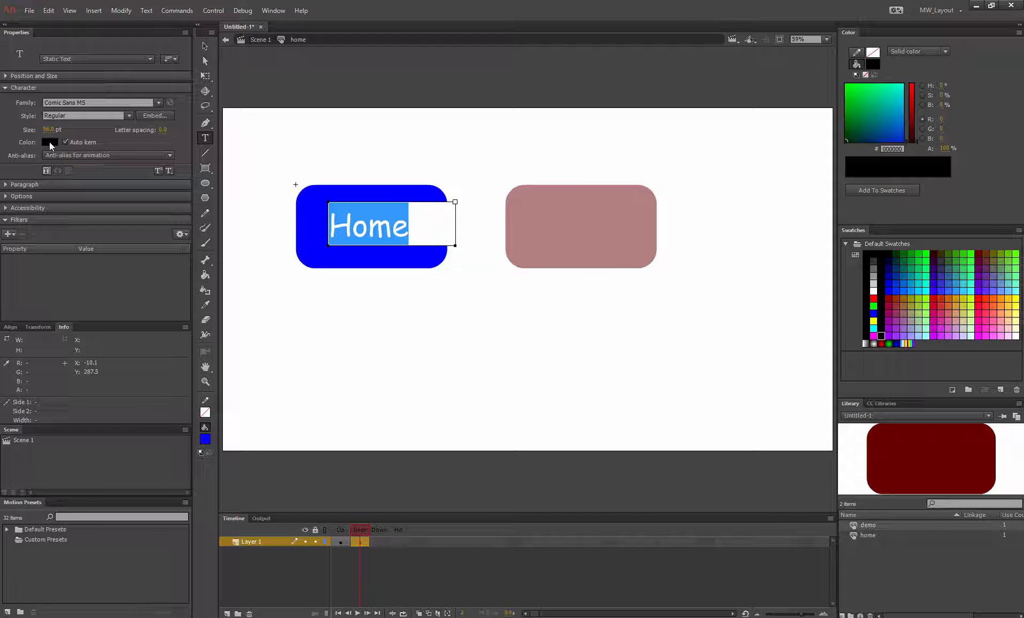
click(49, 142)
click(96, 211)
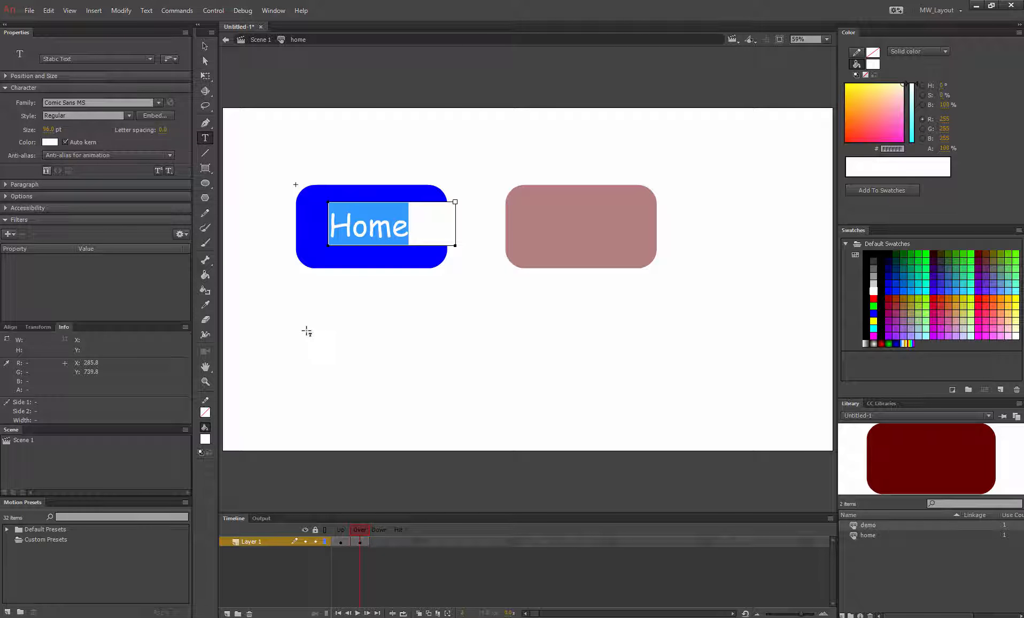
key(Escape)
click(204, 46)
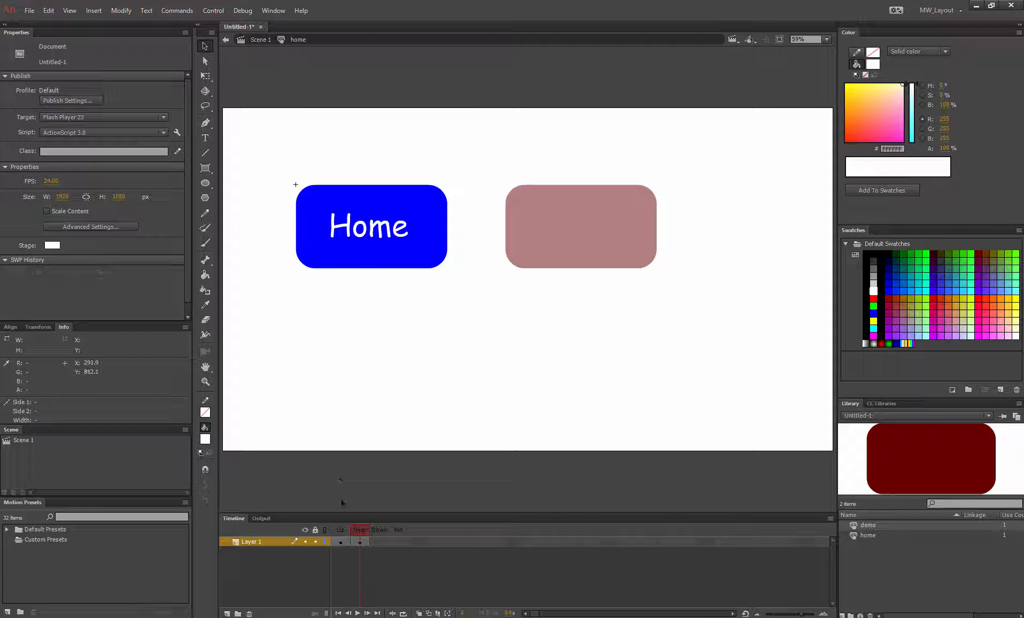
Step: Insert a keyframe in the Down frame and fill its rectangle with grey #666666
click(341, 528)
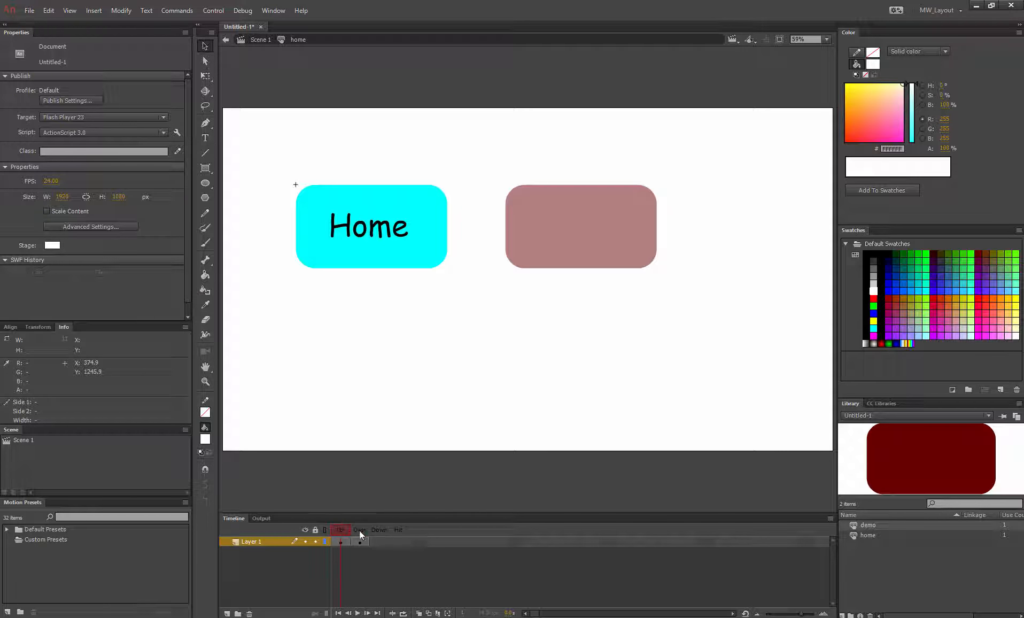
click(359, 530)
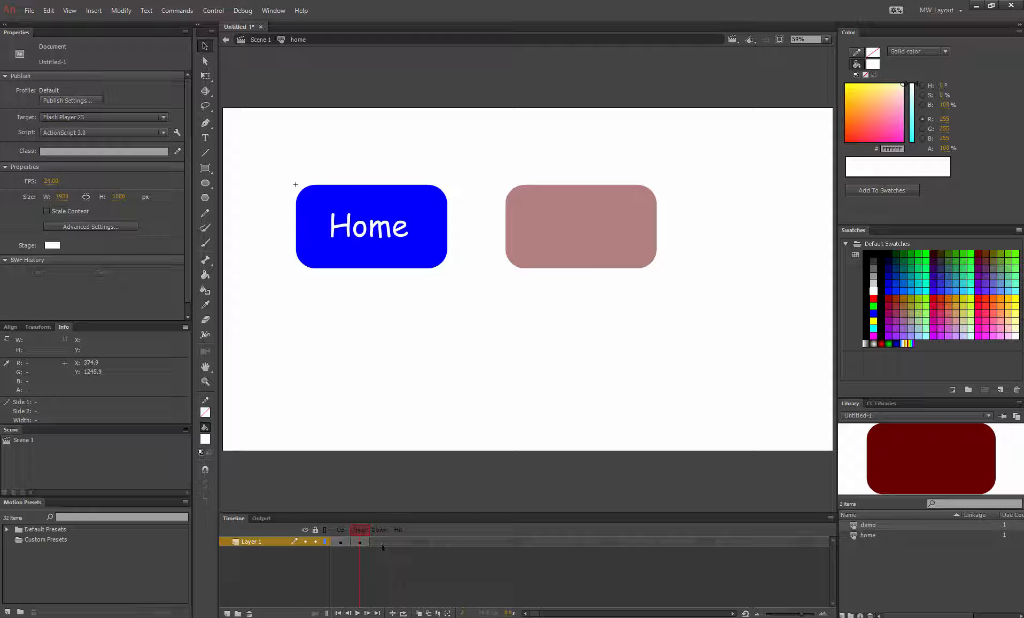
click(381, 542)
right_click(381, 543)
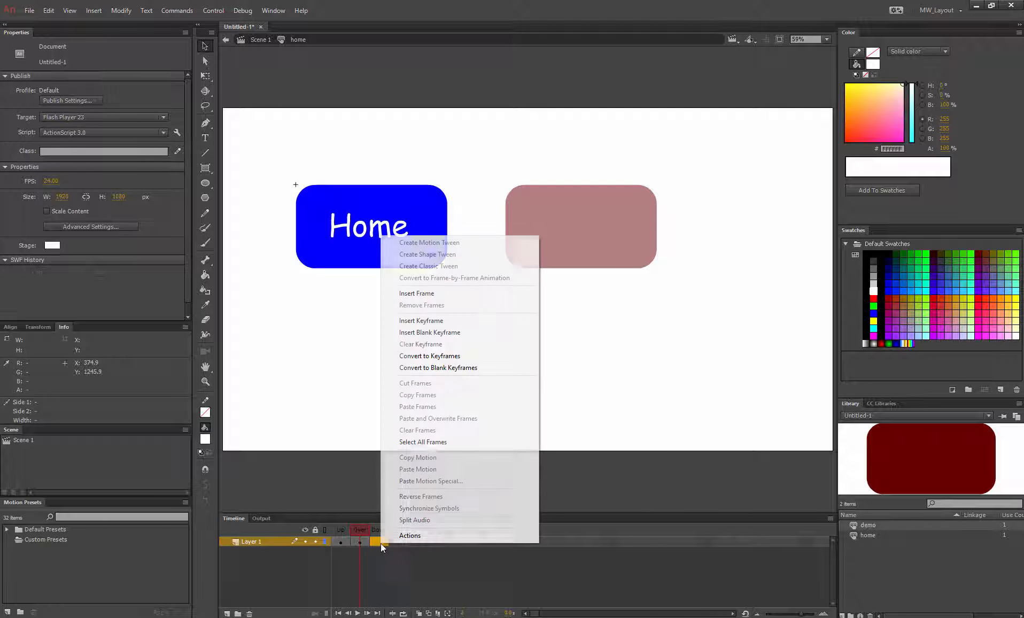
click(426, 321)
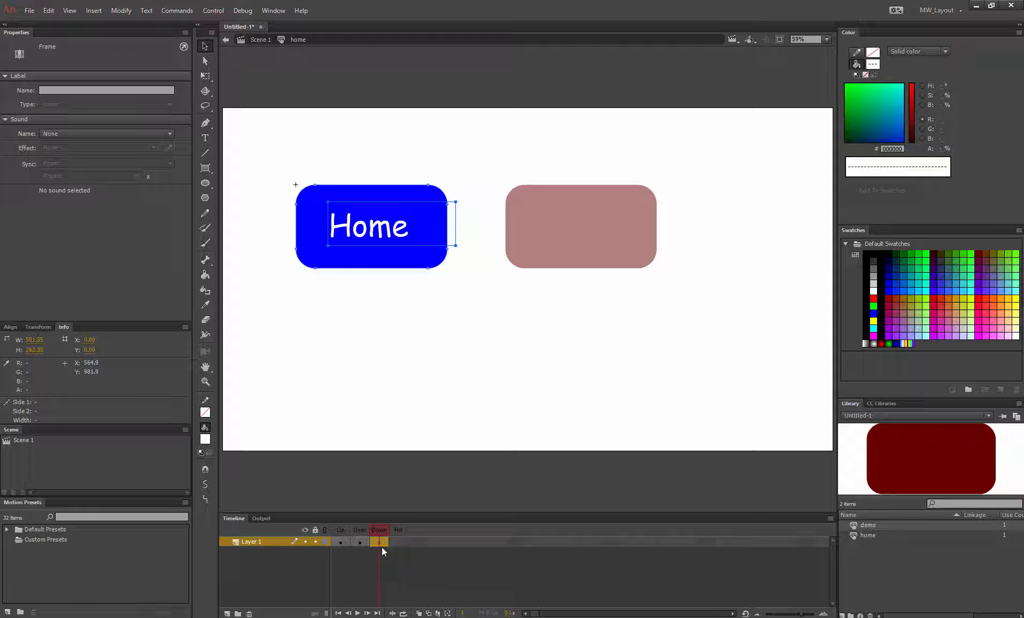
click(372, 258)
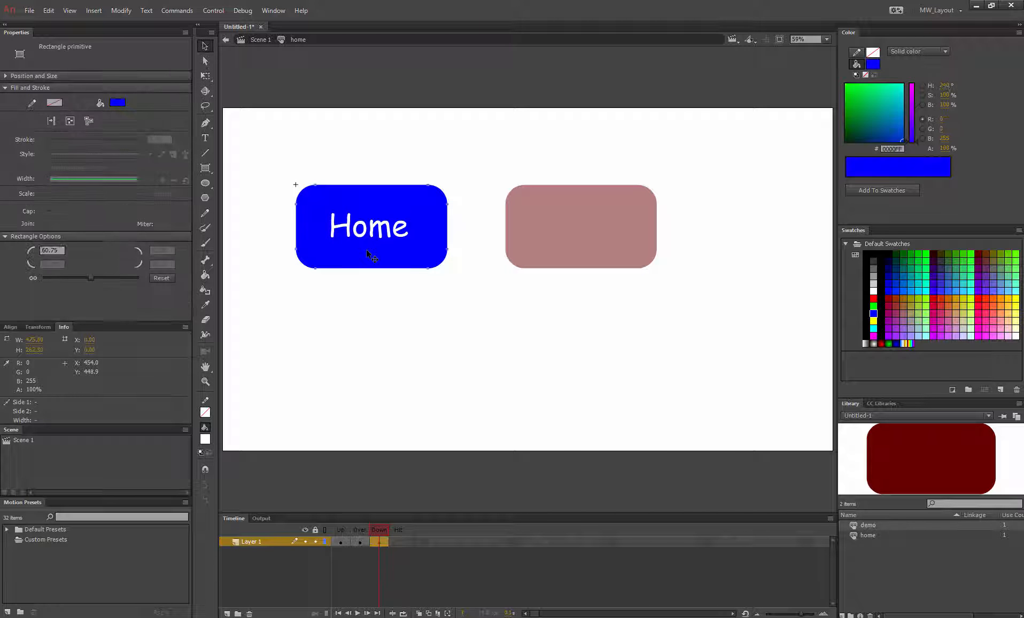
click(118, 102)
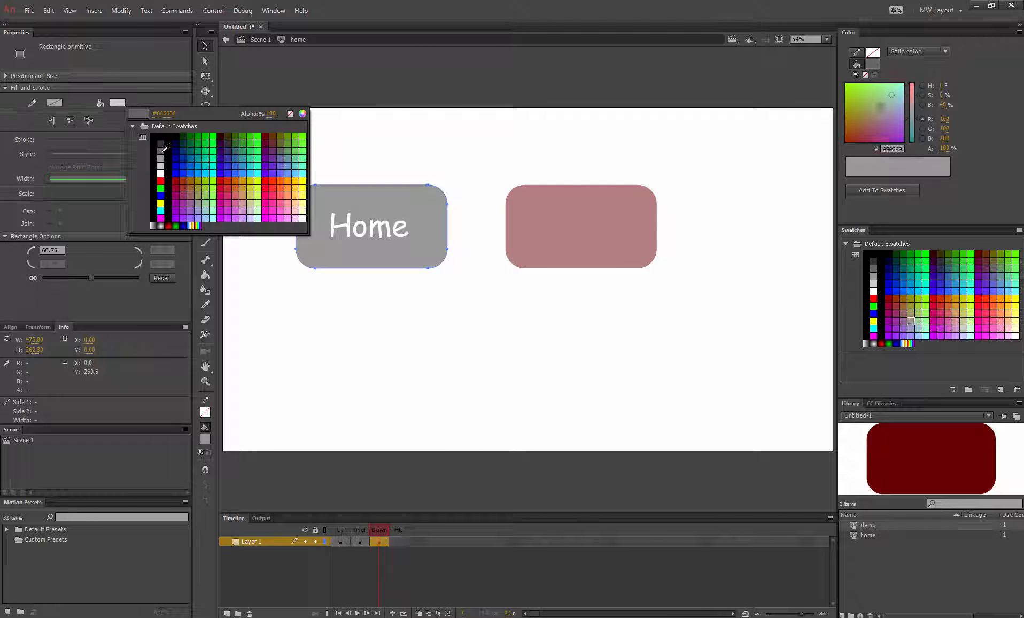
click(160, 147)
click(295, 184)
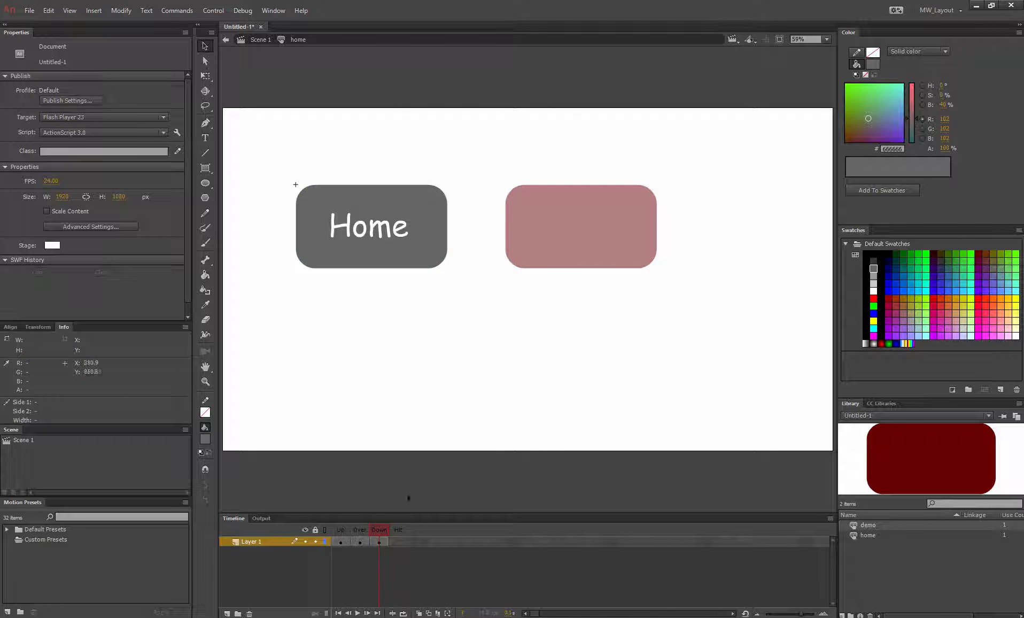
Step: Insert a keyframe in the Hit frame and delete the Home text from it
click(398, 541)
right_click(398, 541)
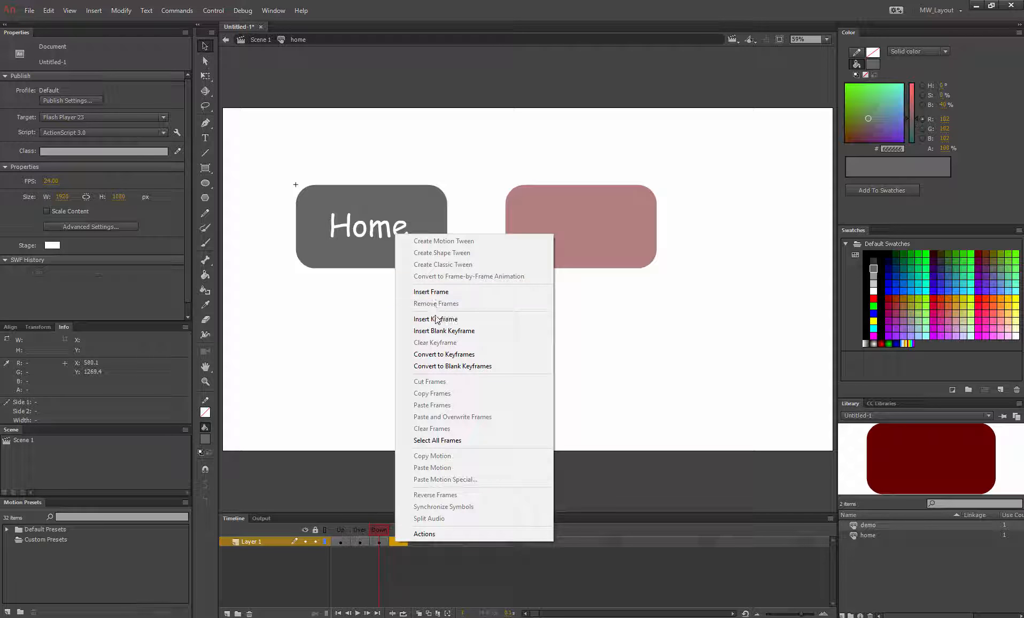
click(436, 319)
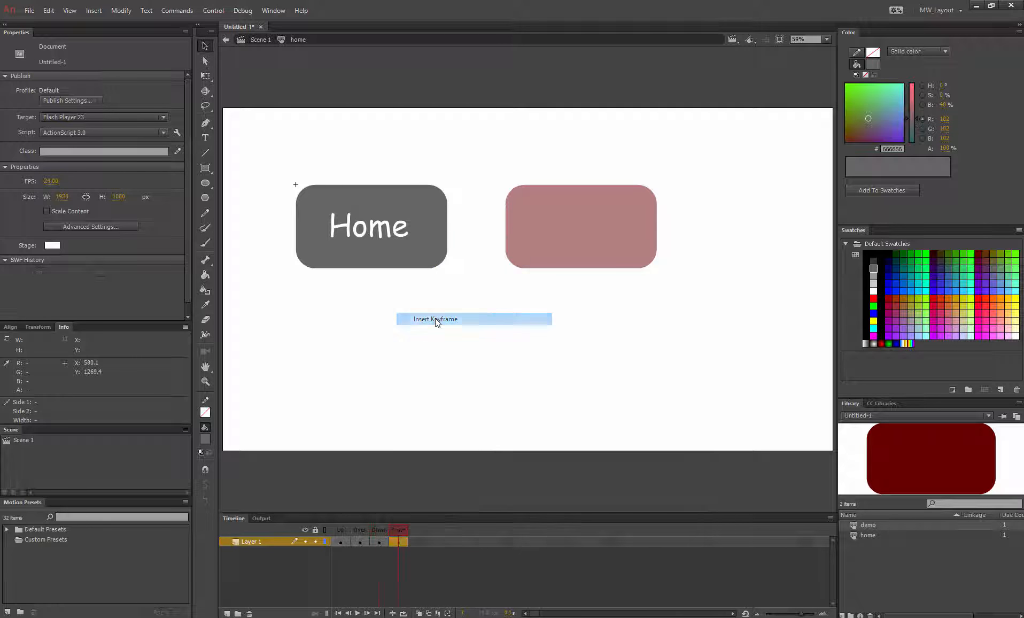
click(447, 256)
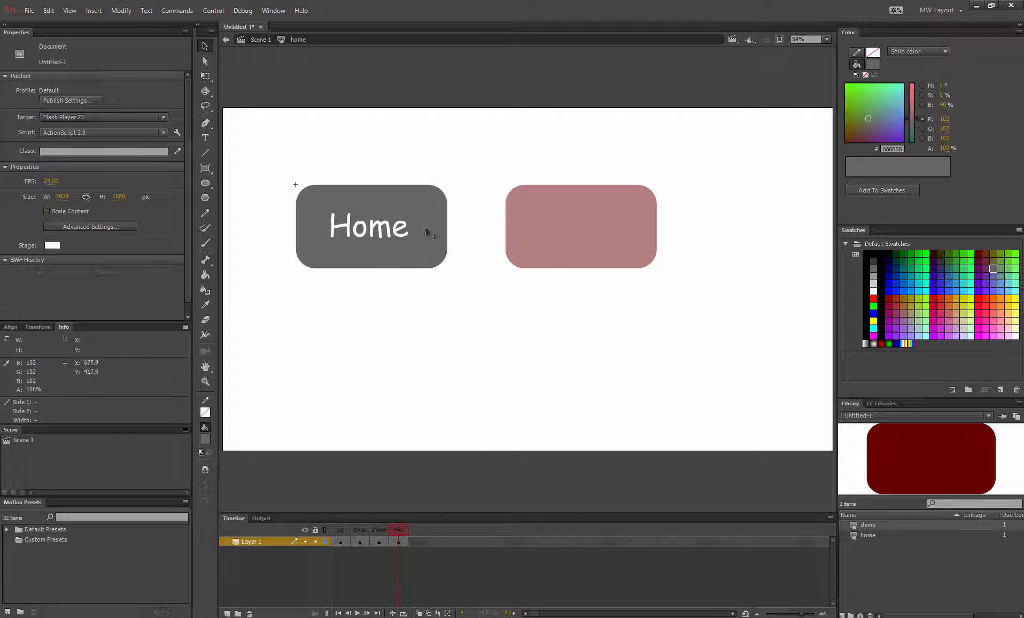
click(334, 193)
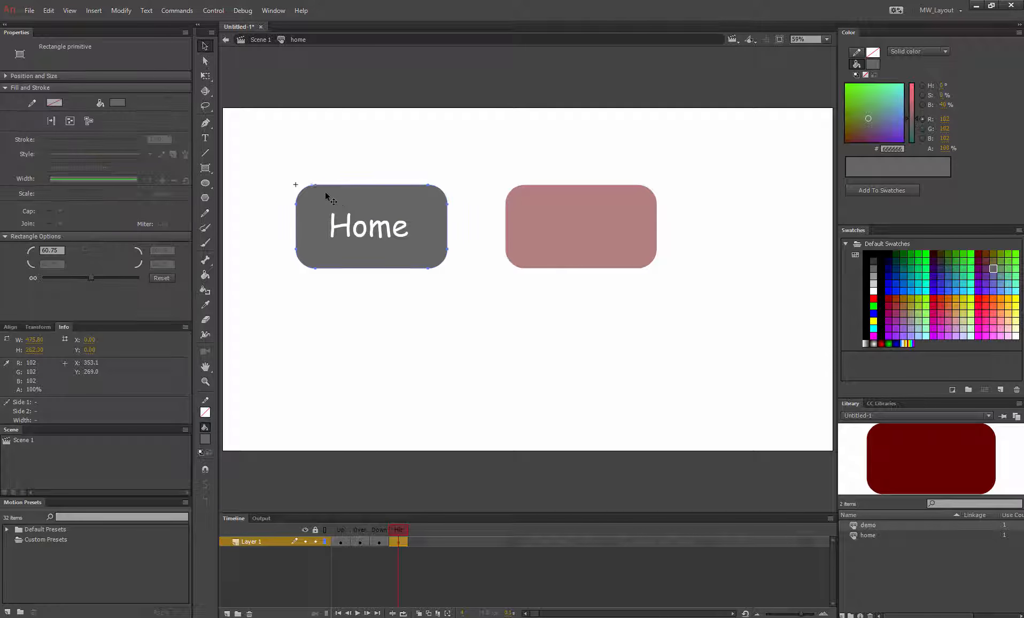
click(383, 236)
key(Delete)
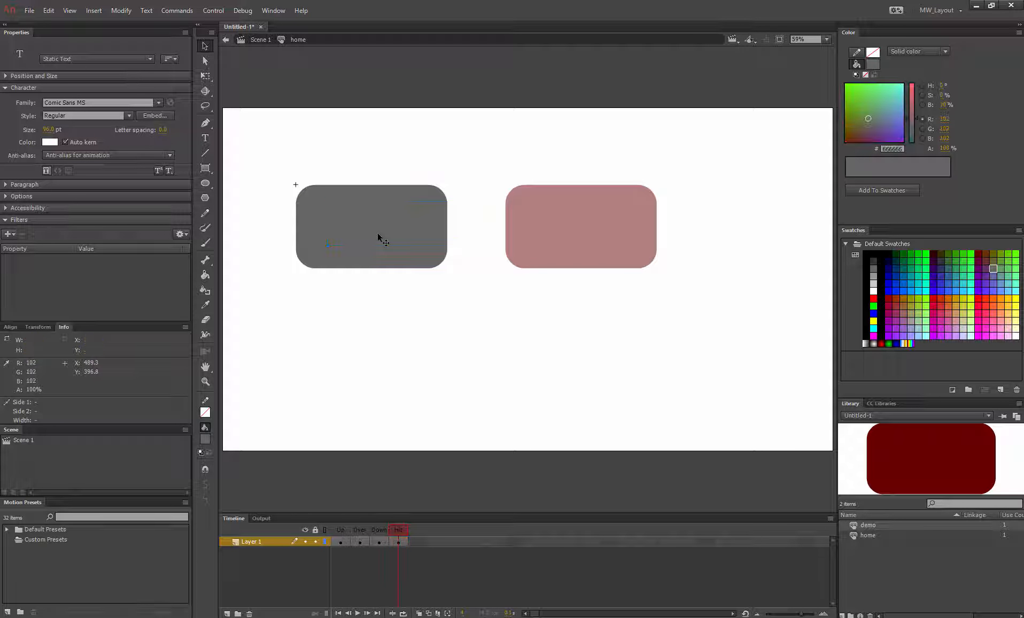
click(398, 214)
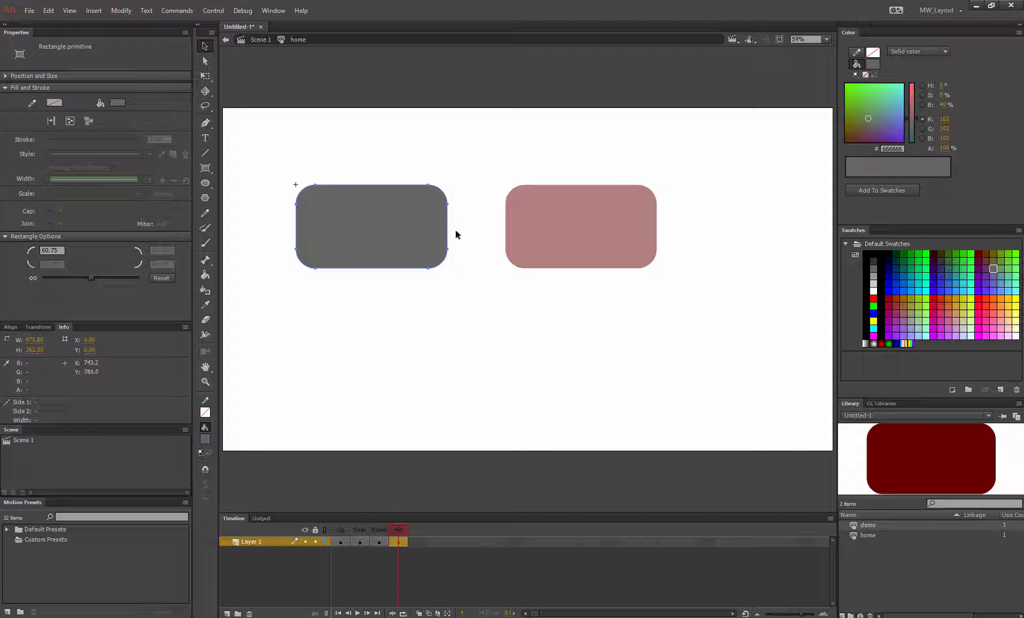
click(375, 576)
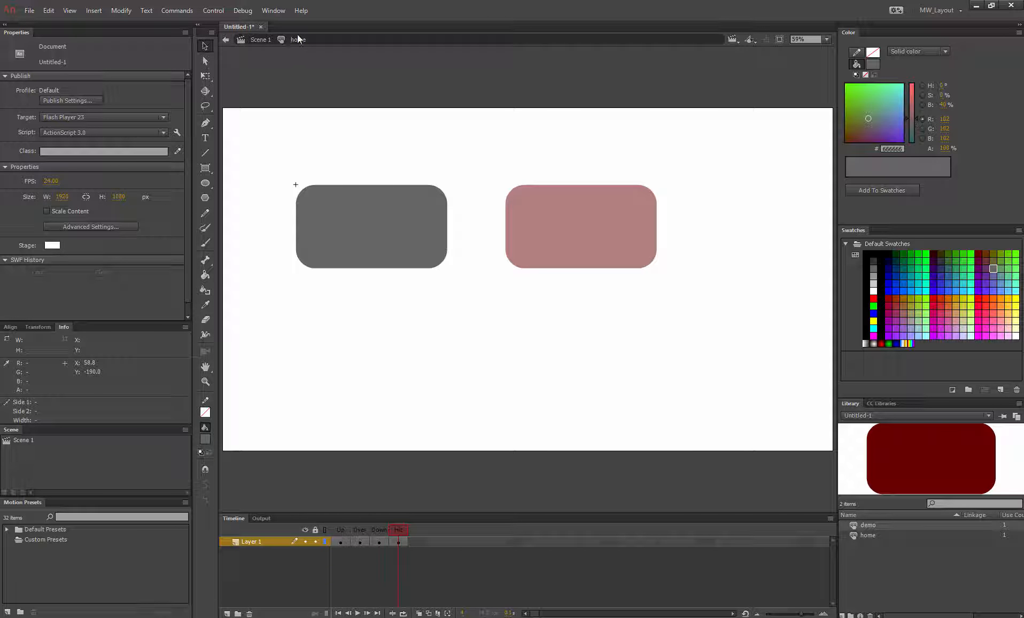
Step: Return to Scene 1, open the demo button symbol, and add a Demo text label on its Up state
click(249, 44)
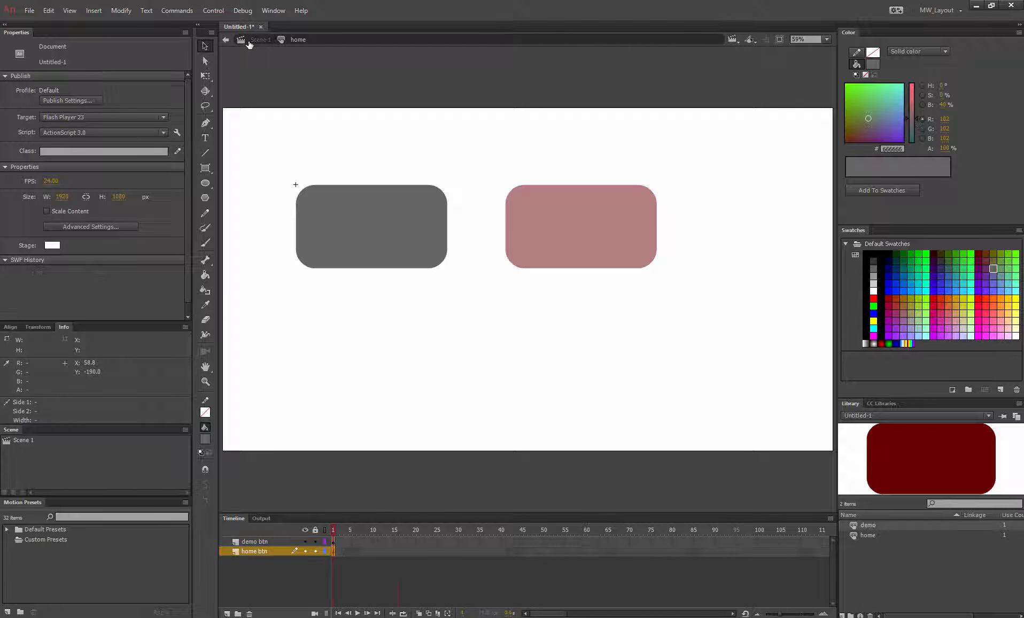
click(260, 541)
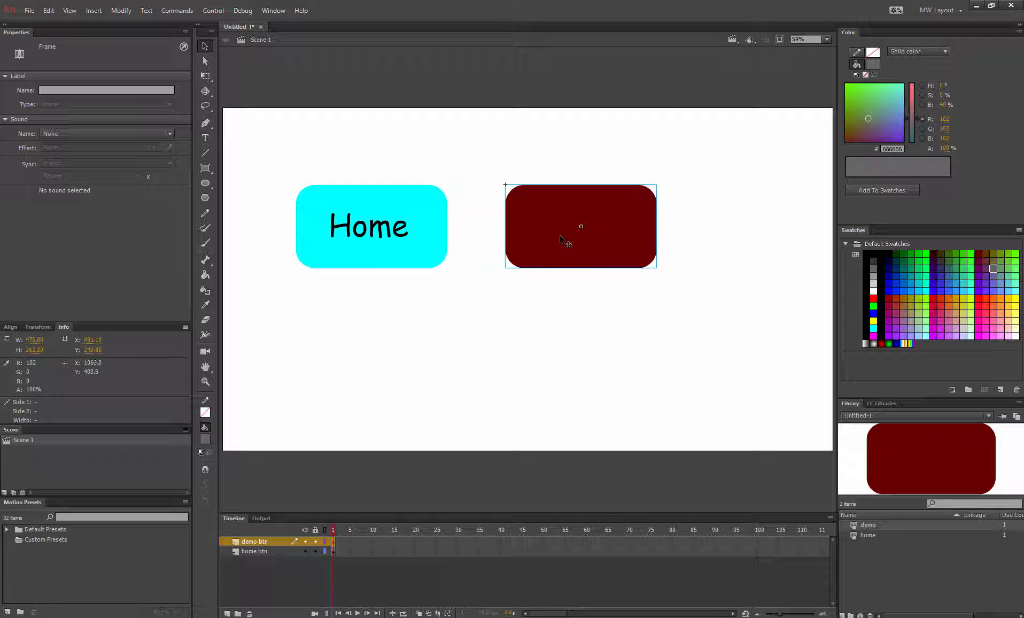
double_click(564, 242)
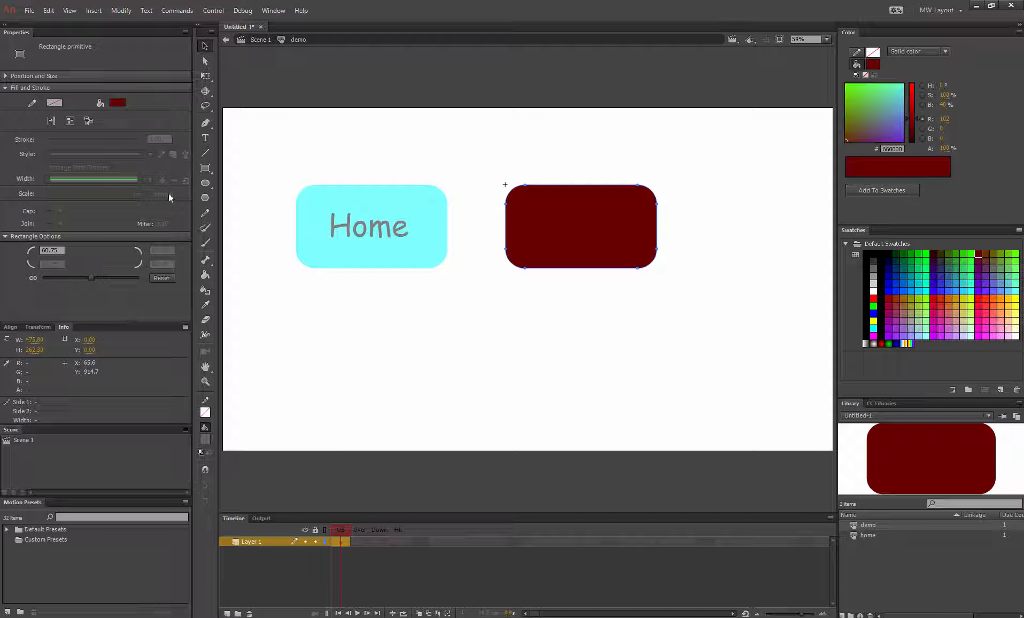
click(204, 138)
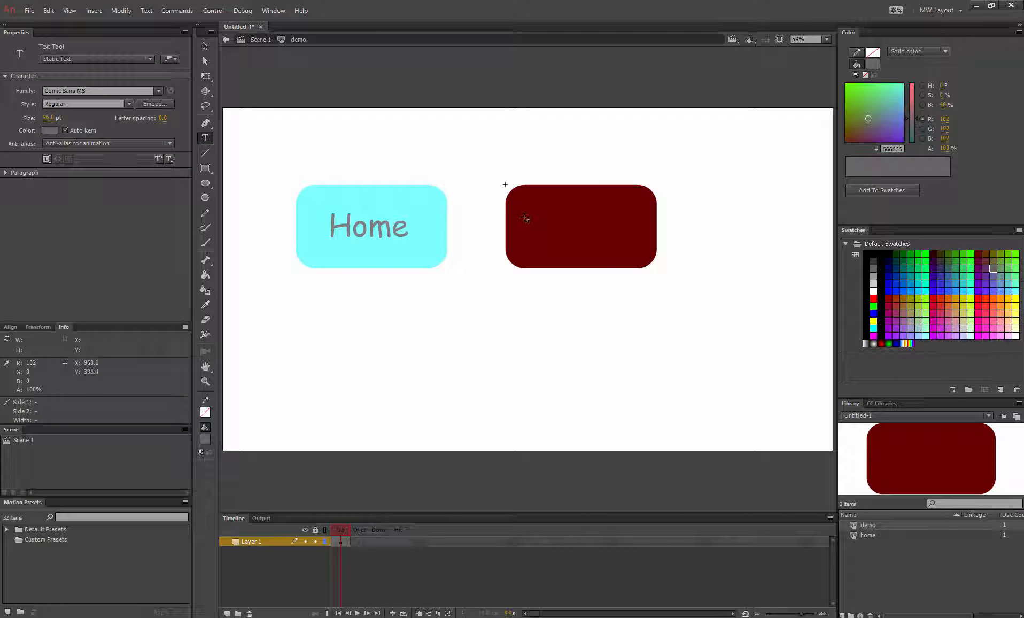
drag(517, 208, 643, 244)
text(Demo)
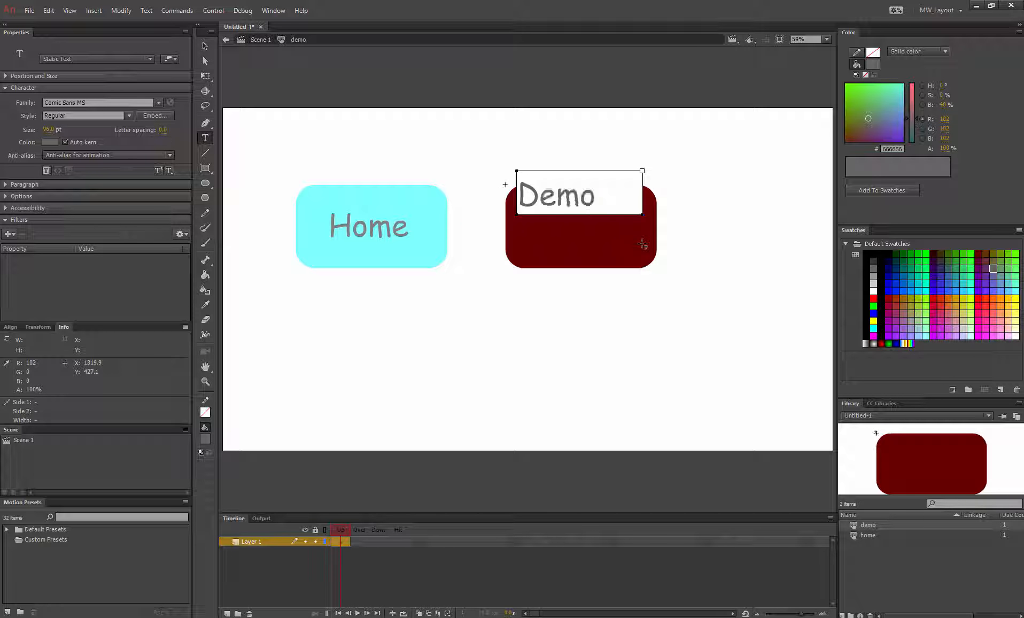
key(Escape)
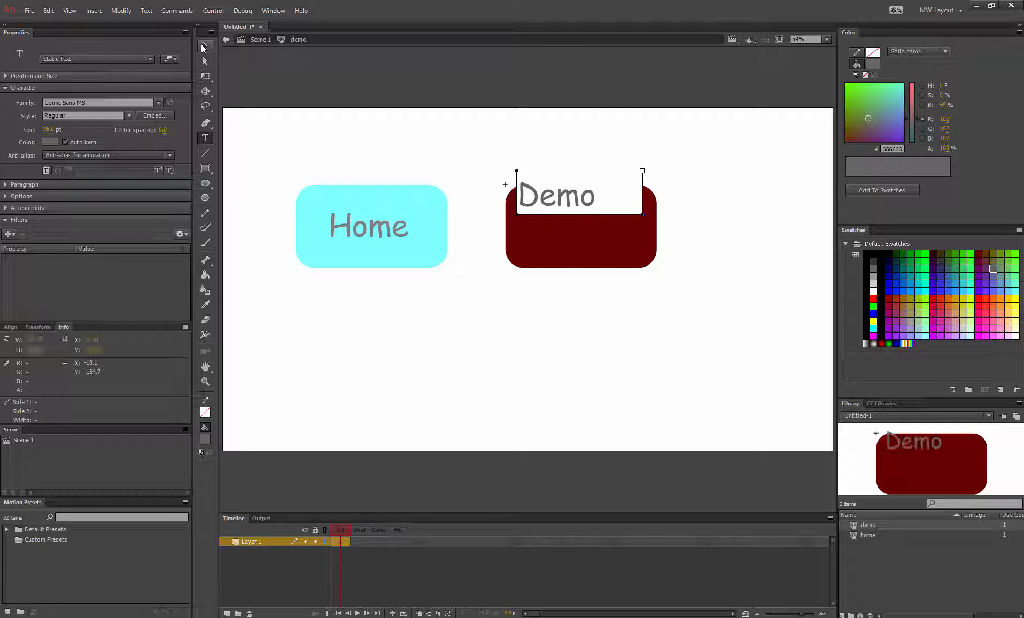
Step: Centre the Demo text on the rectangle and change its colour to white
drag(567, 173, 591, 201)
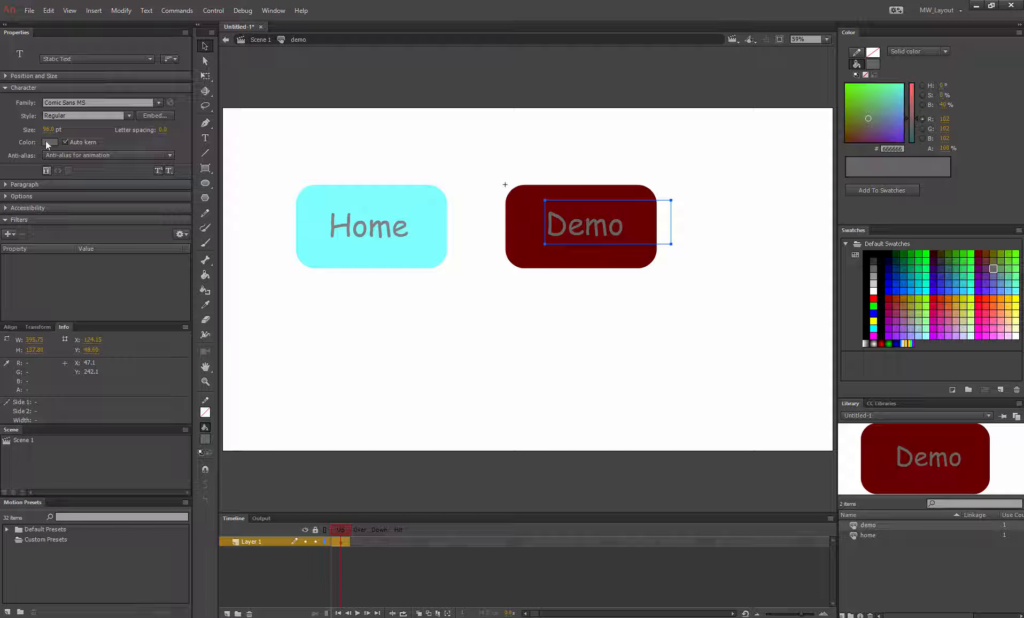
click(47, 143)
click(97, 211)
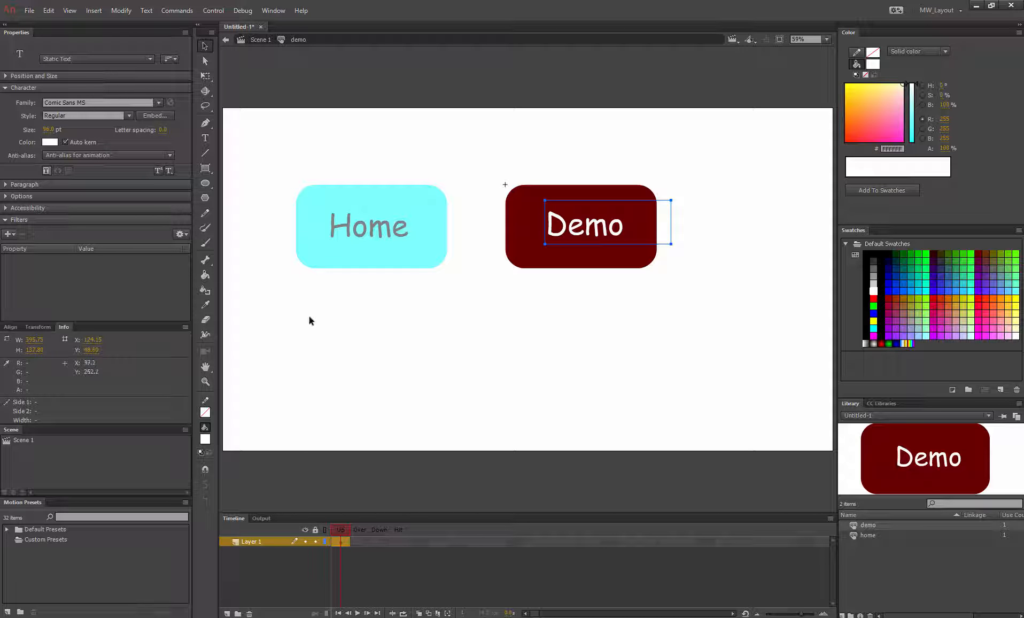
click(441, 368)
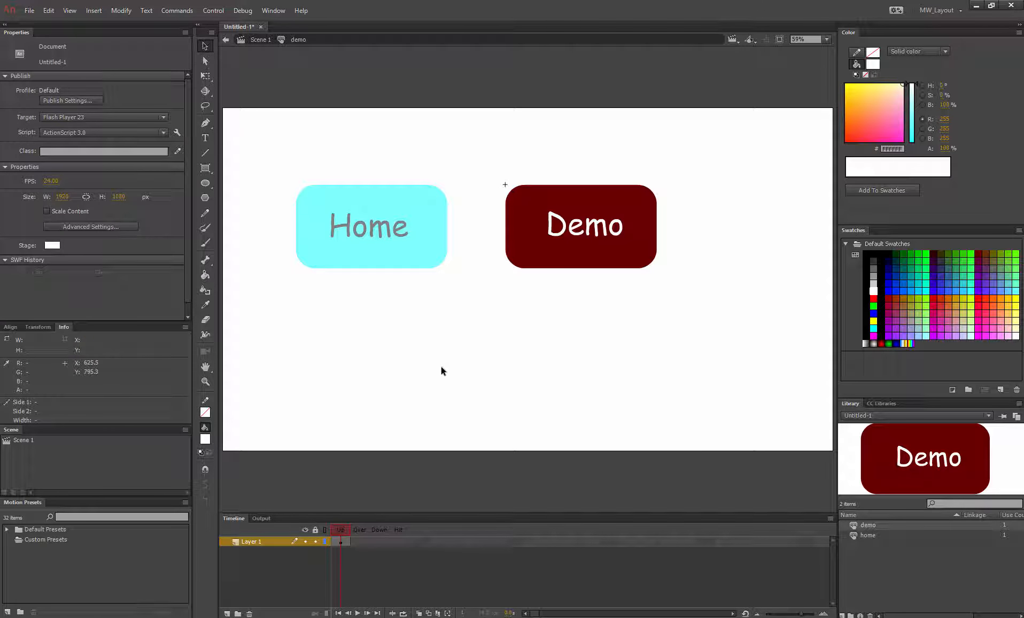
Step: Insert a keyframe in the demo button's Over frame and fill its rectangle with purple #660066
click(357, 542)
right_click(359, 542)
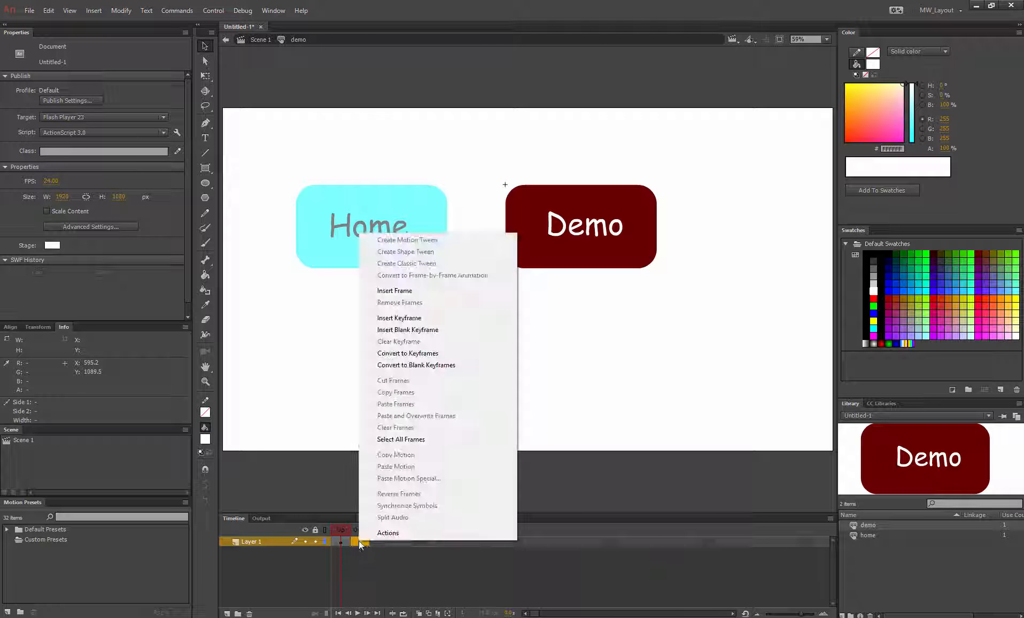
click(420, 319)
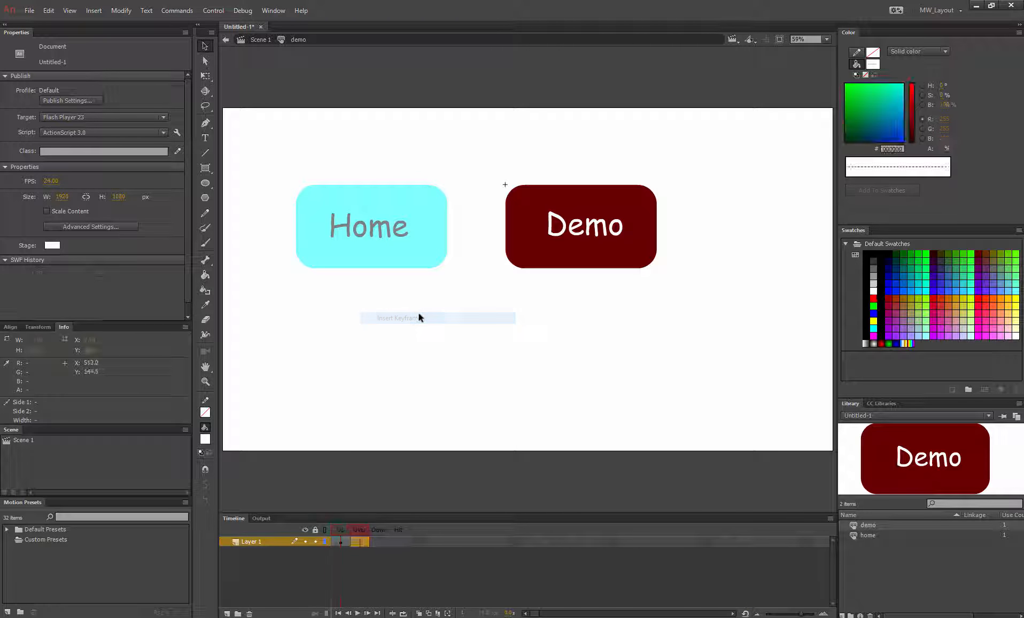
click(567, 299)
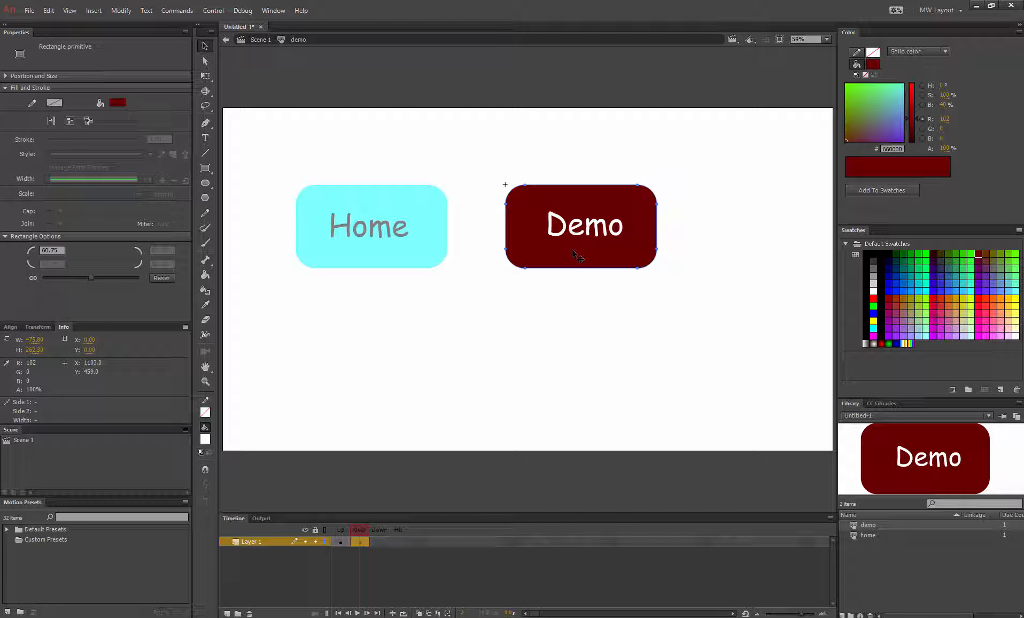
click(117, 103)
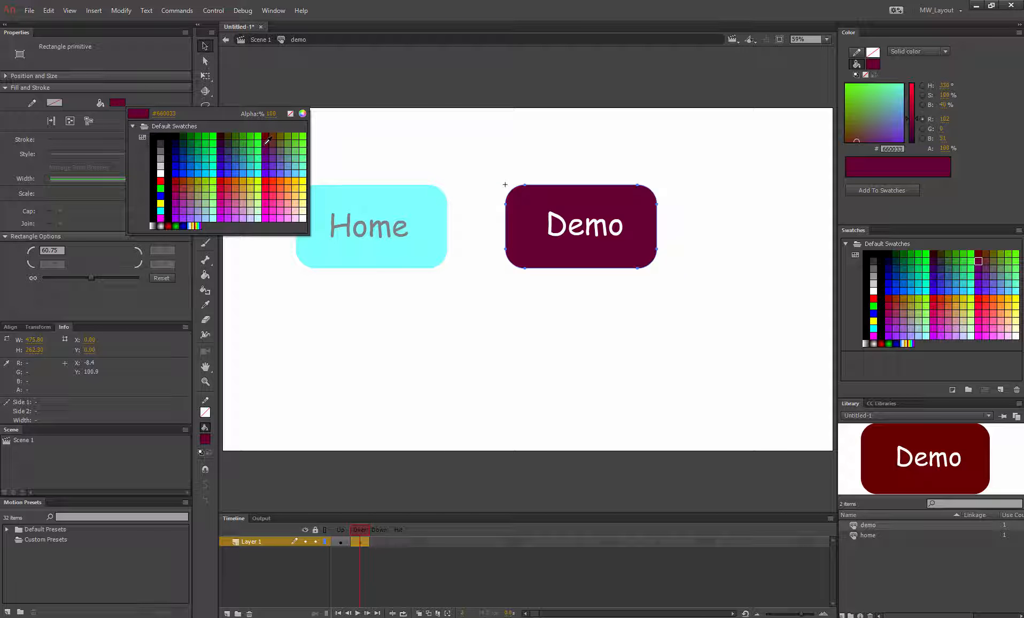
click(266, 149)
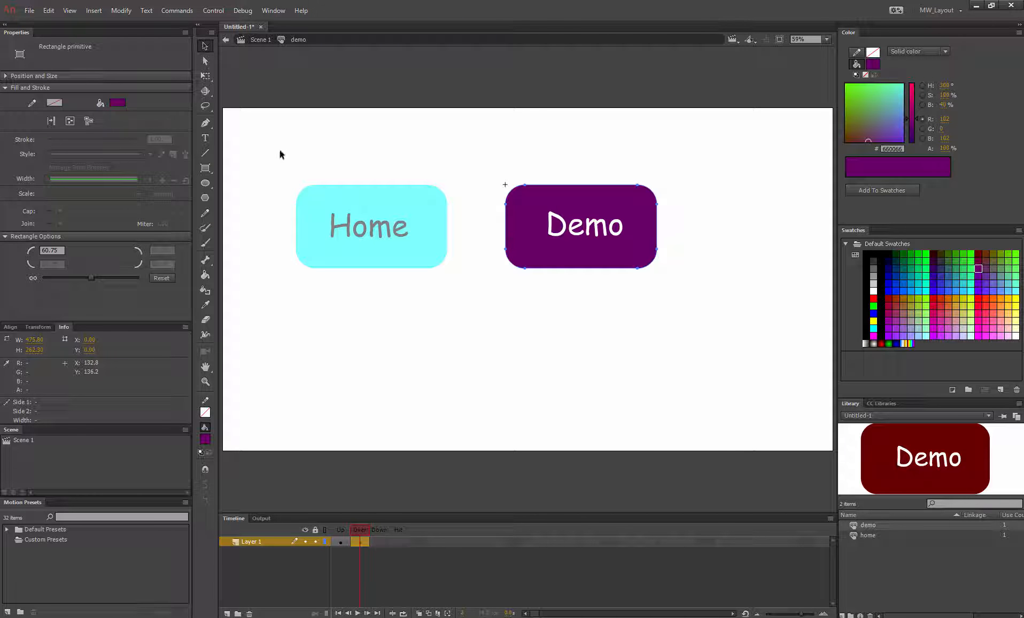
Step: Insert a keyframe in the demo button's Down frame and fill its rectangle with grey #666666
right_click(379, 543)
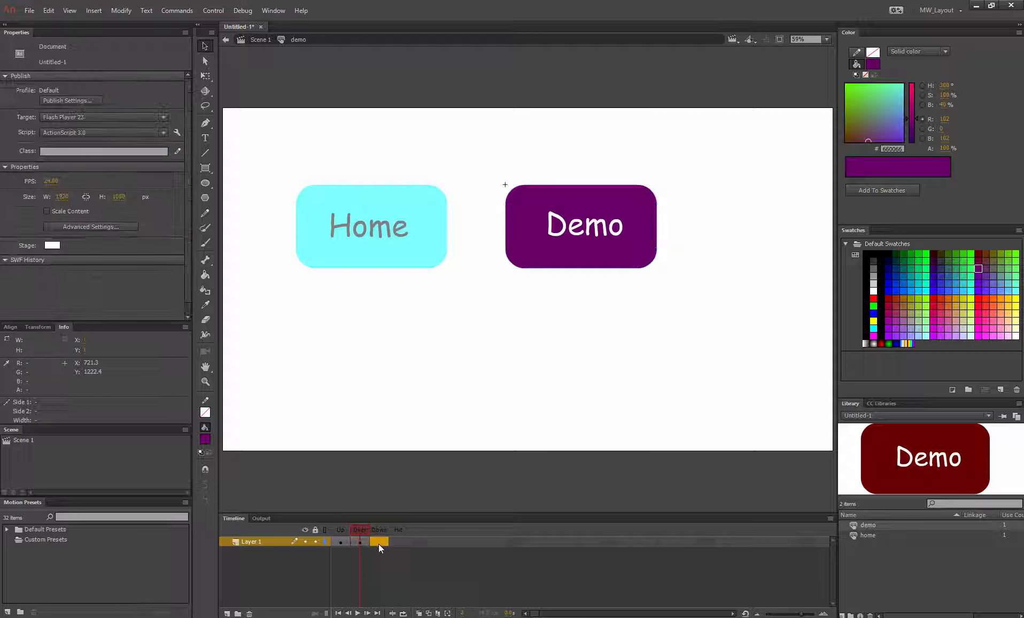
click(437, 322)
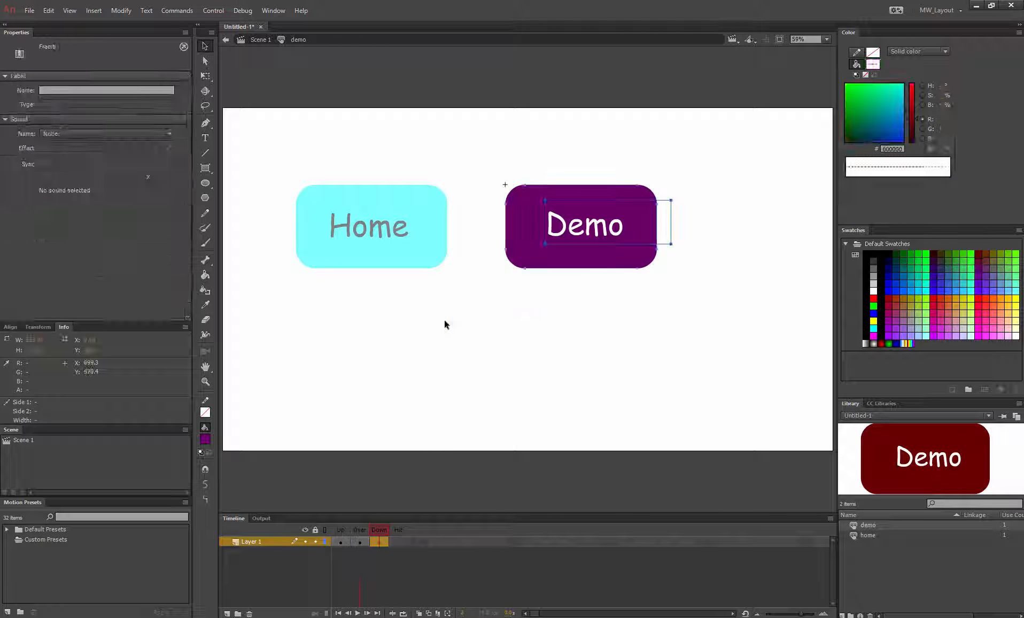
click(548, 271)
click(549, 266)
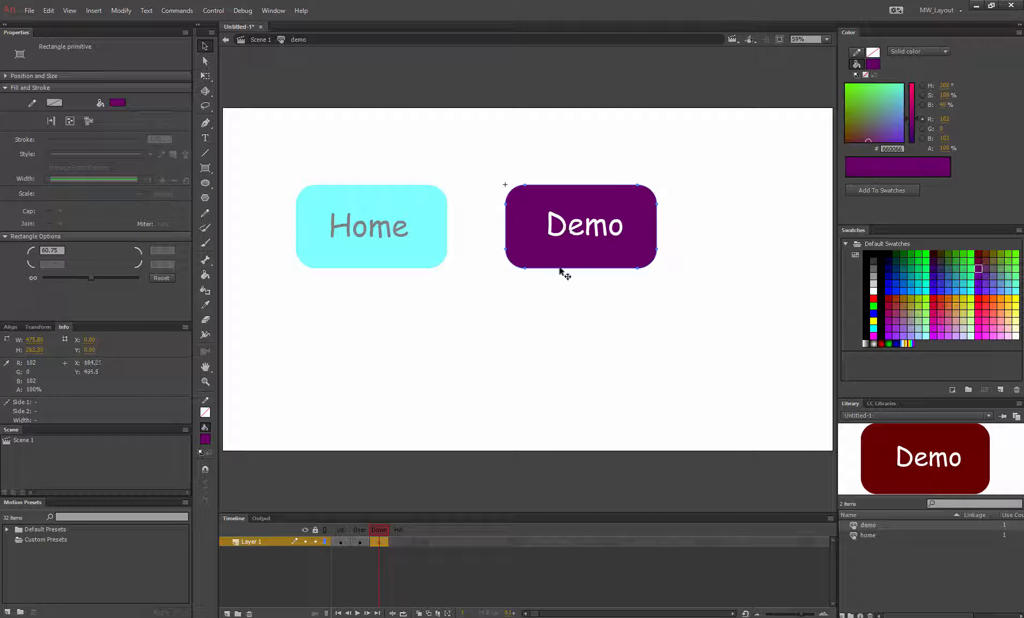
click(117, 103)
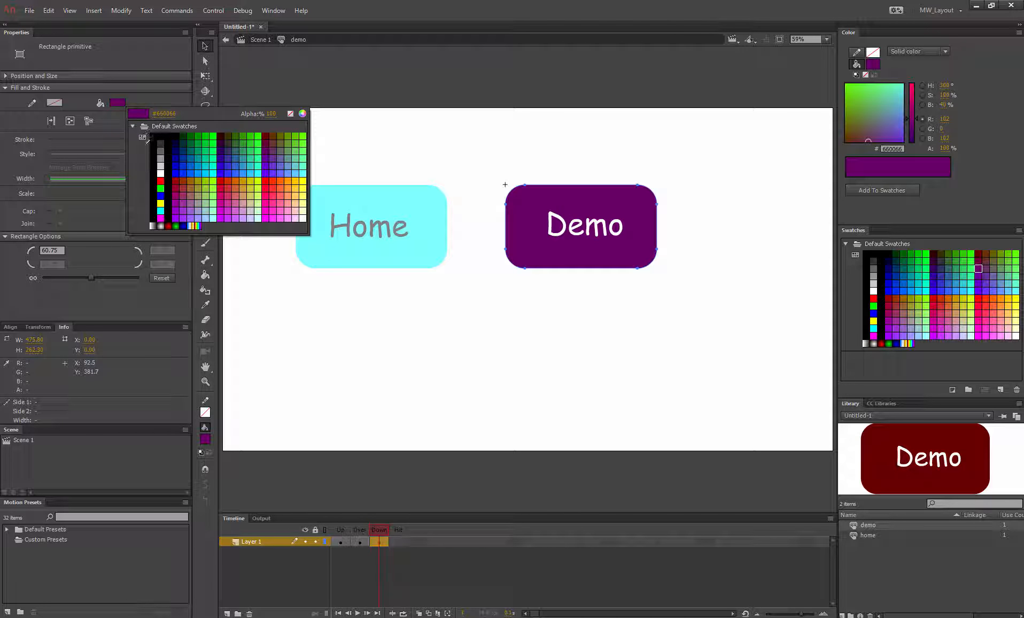
click(165, 150)
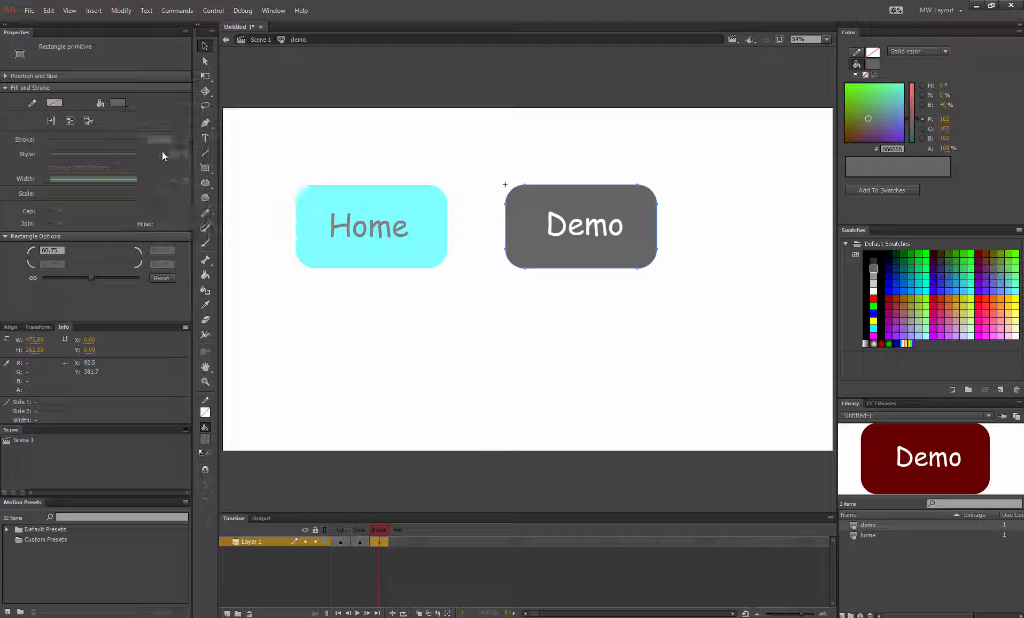
click(433, 310)
Step: Insert a keyframe in the Hit frame and delete the Demo text from it
right_click(398, 543)
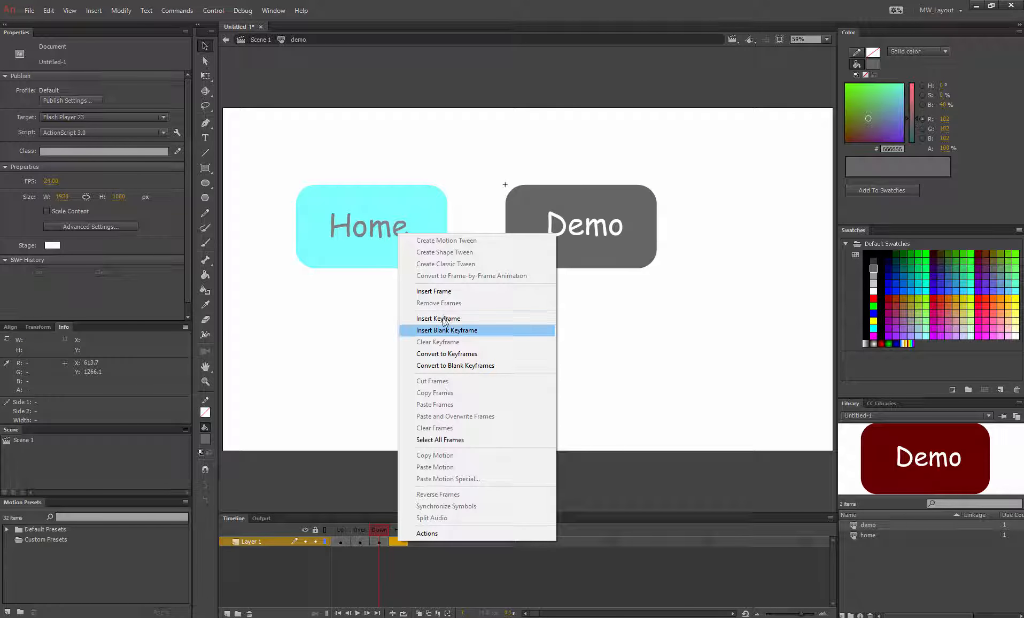
click(445, 319)
click(516, 340)
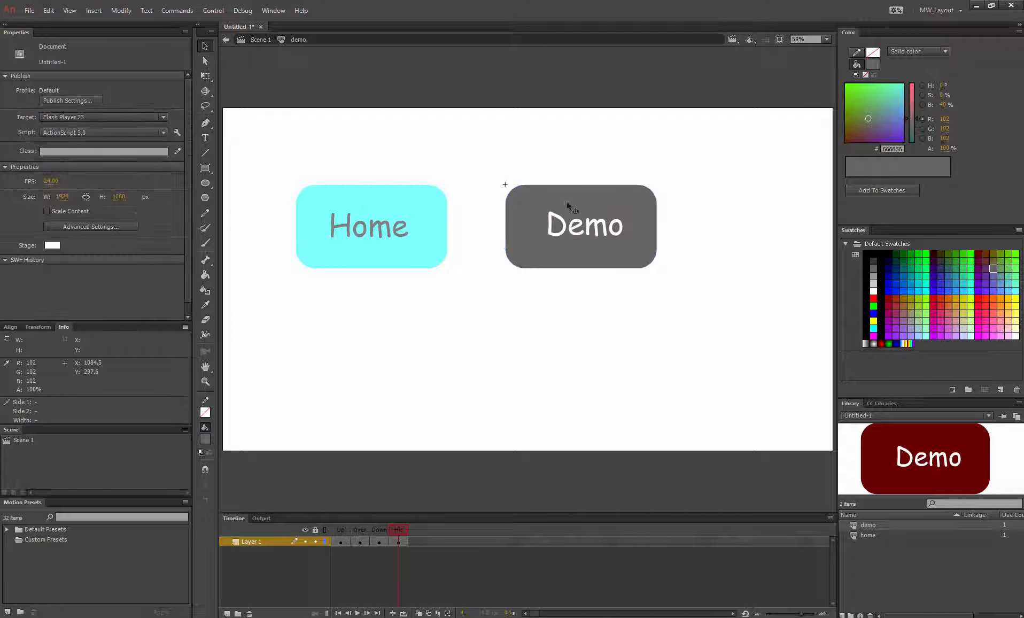
click(562, 215)
click(554, 222)
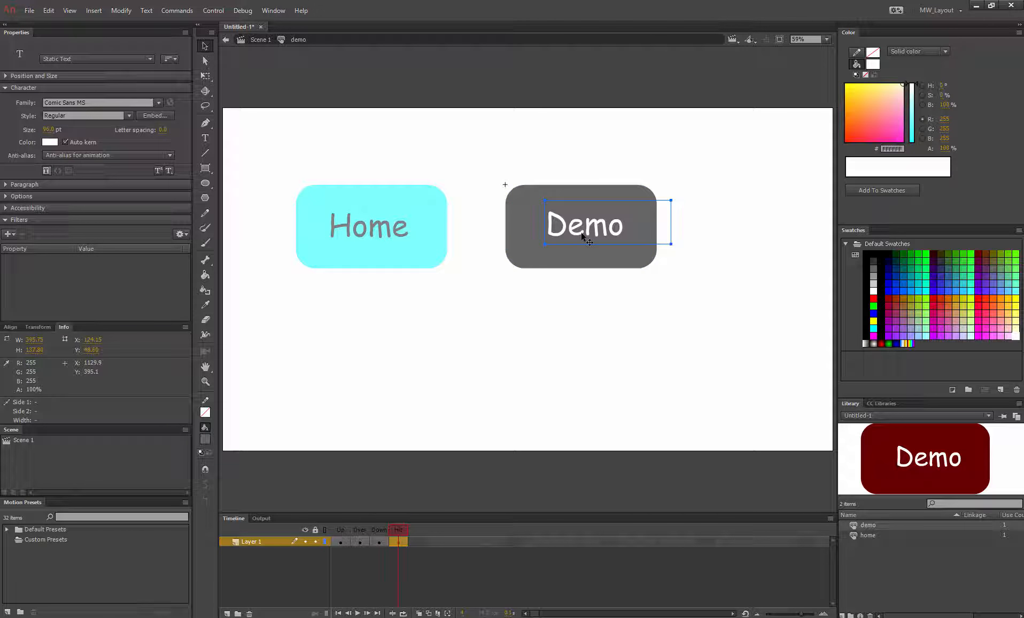
key(Delete)
Step: Leave the demo symbol and return to Scene 1
click(476, 225)
click(262, 41)
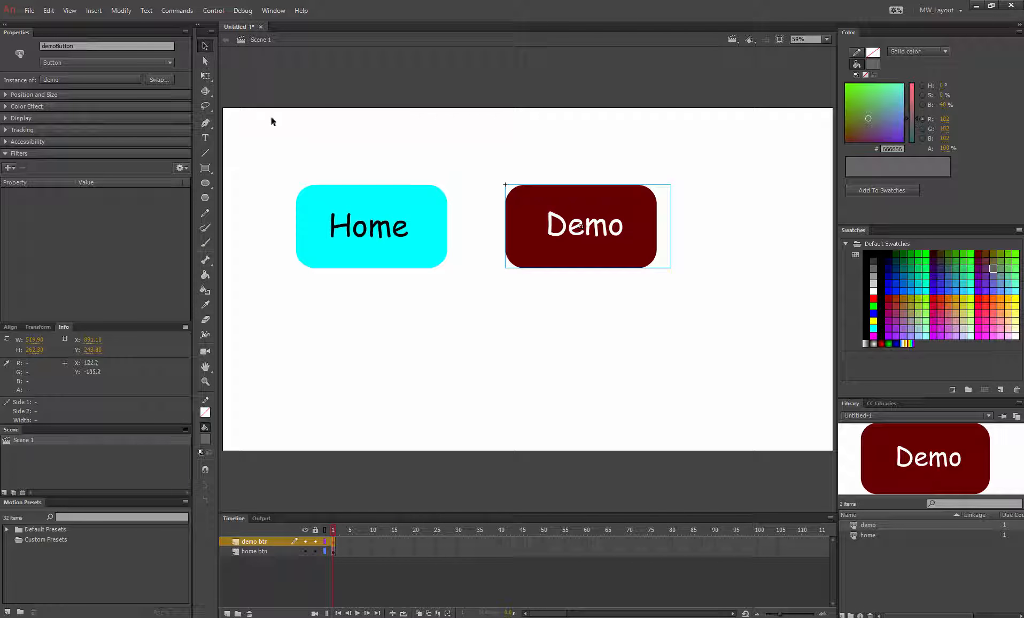
click(398, 494)
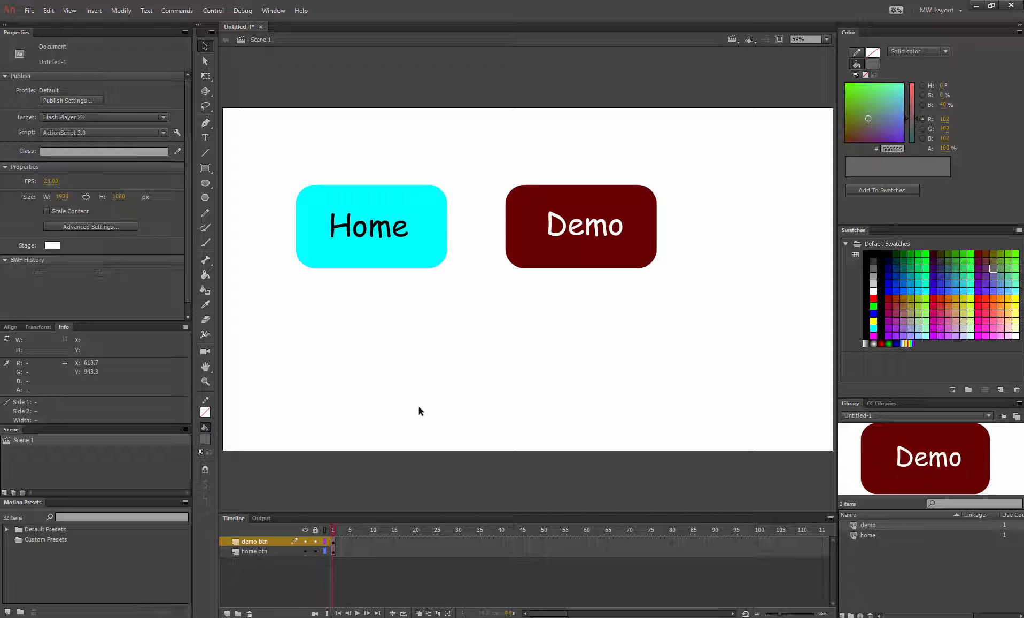
Step: Test the movie, try the Home and Demo buttons, and close the preview window
key(ctrl+Return)
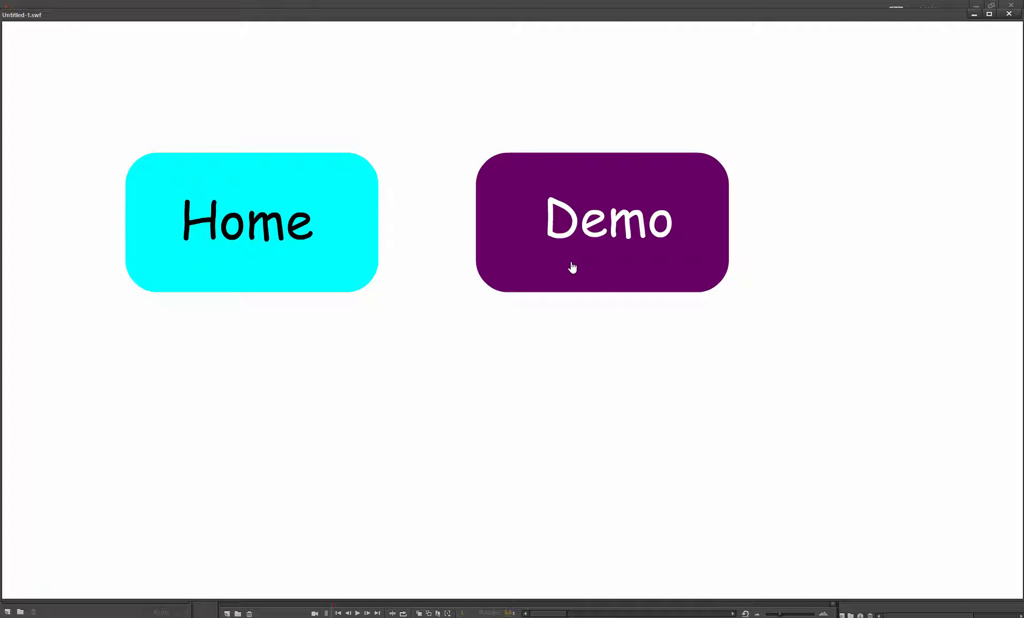
click(237, 261)
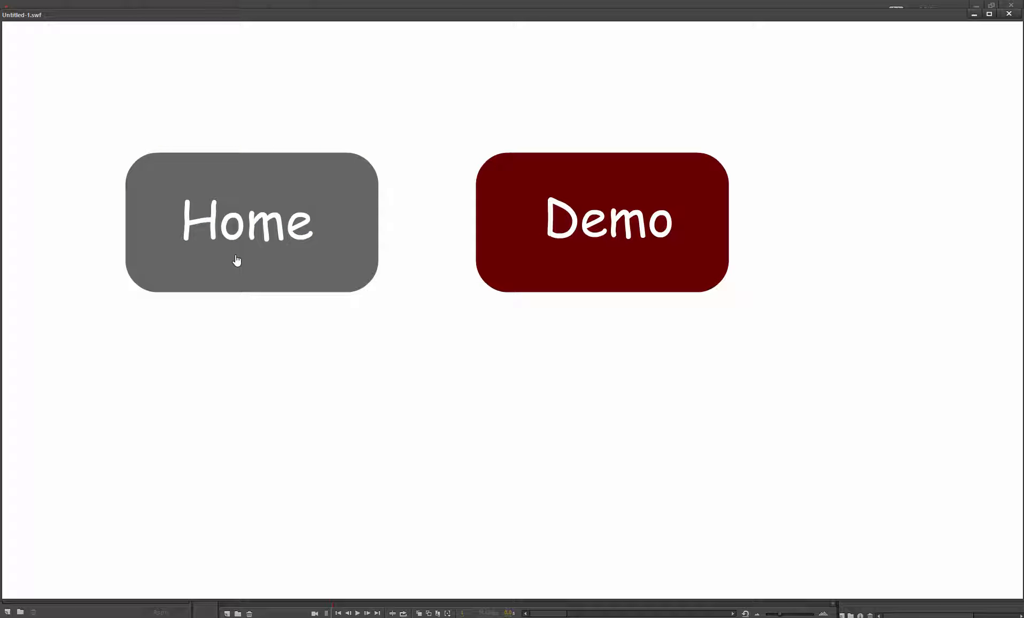
click(549, 268)
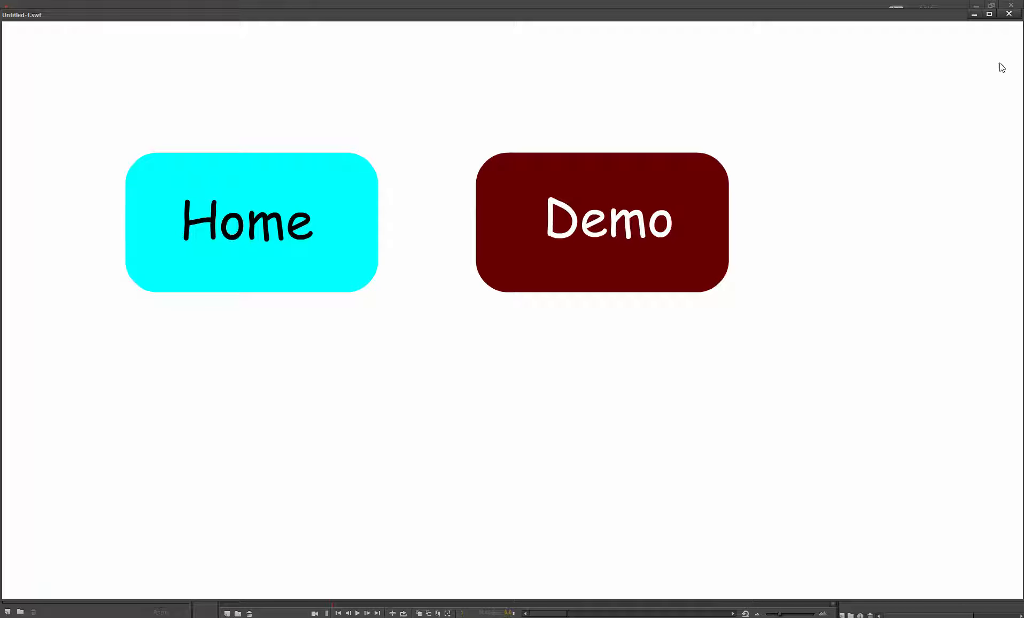
click(1008, 13)
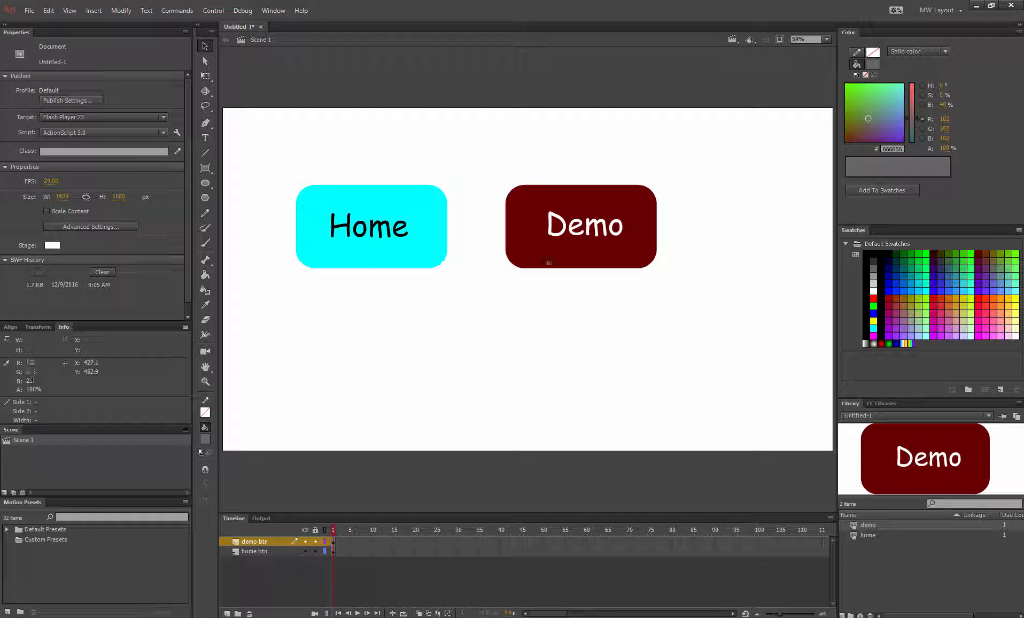